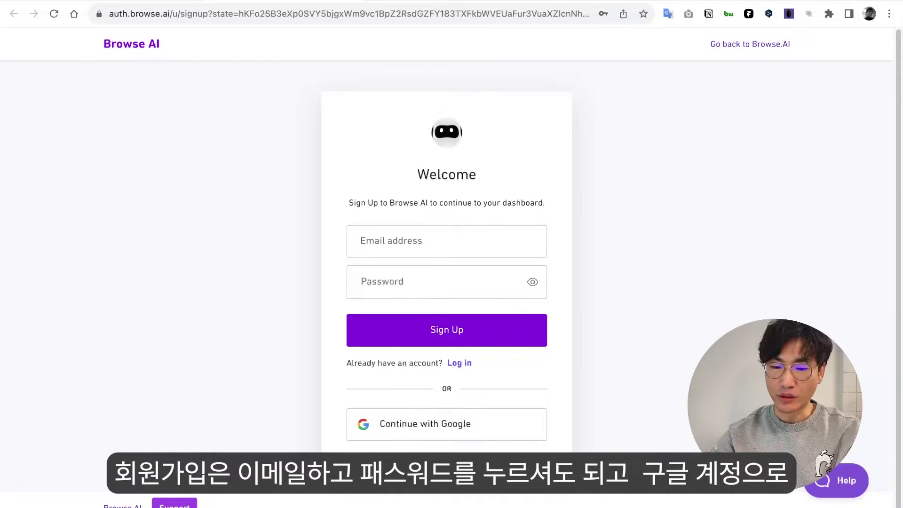
Step: Sign up for Browse AI by continuing with the existing Google account
left_click(435, 439)
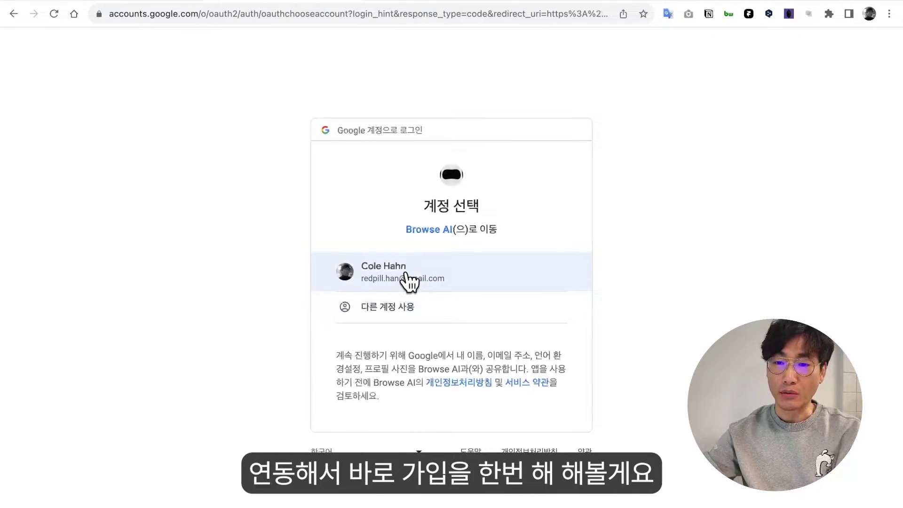
left_click(406, 274)
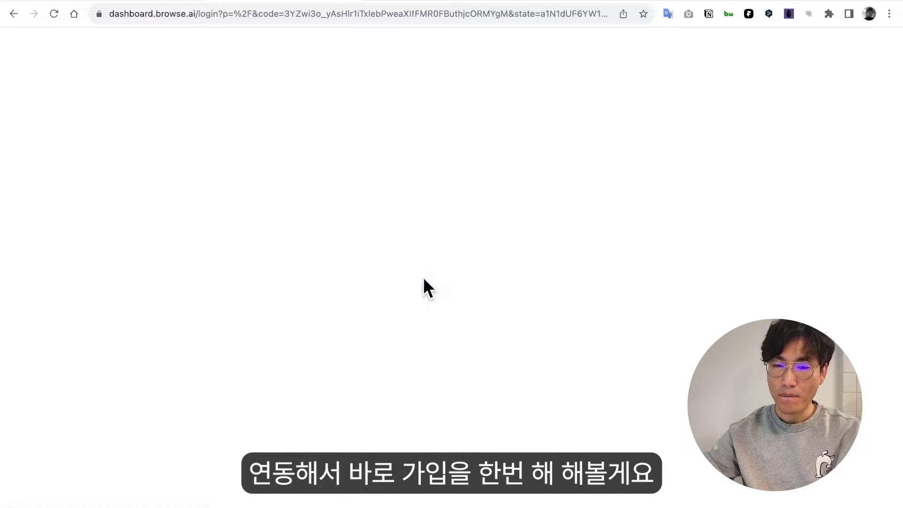
Step: Complete the welcome questionnaire with Business owner as the occupation and Youtube as the referral source, keeping South Korea as the country, and submit it
scroll(424, 277, "down", 2)
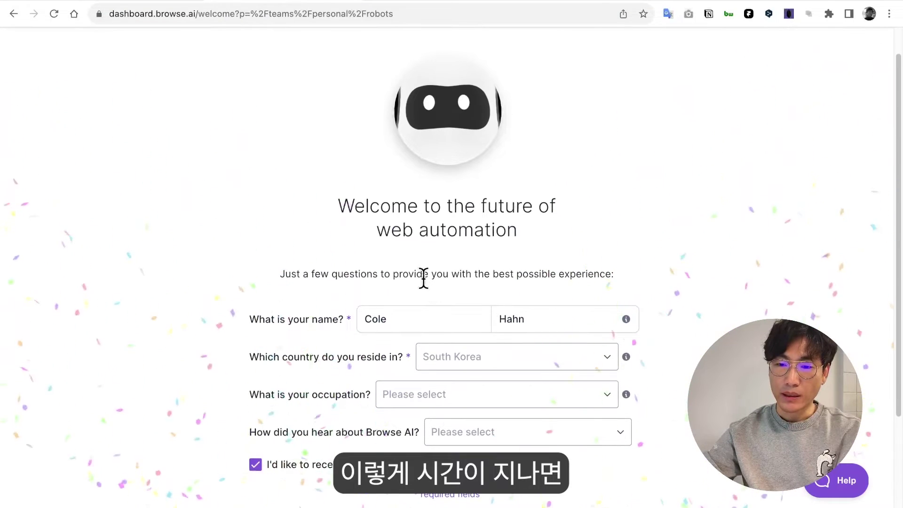
scroll(467, 278, "down", 2)
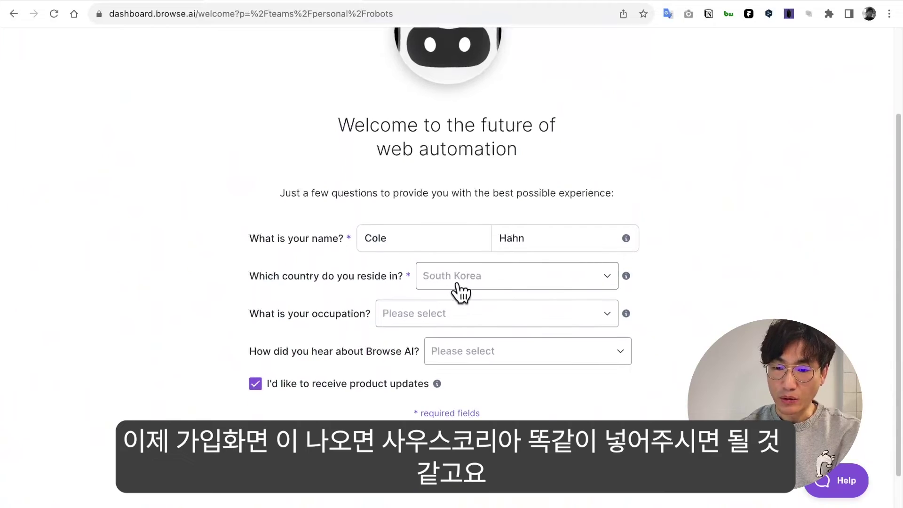
left_click(454, 285)
left_click(459, 281)
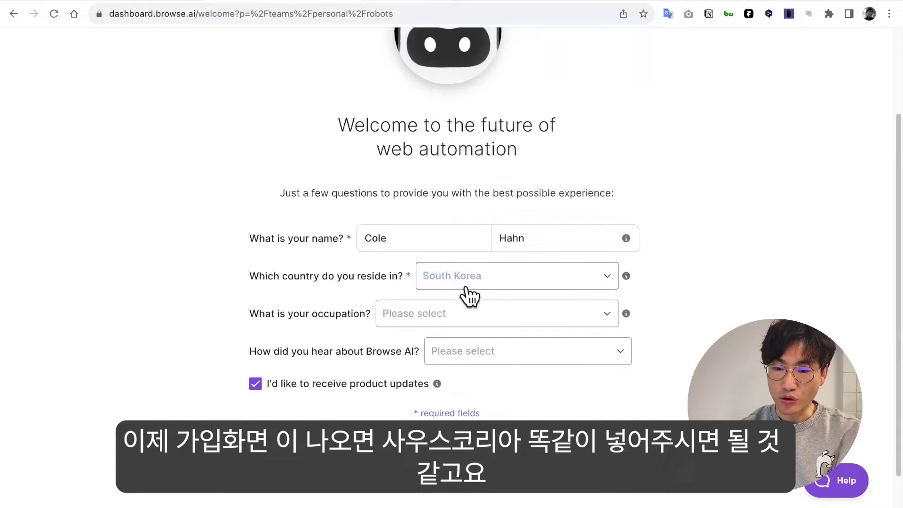
left_click(452, 320)
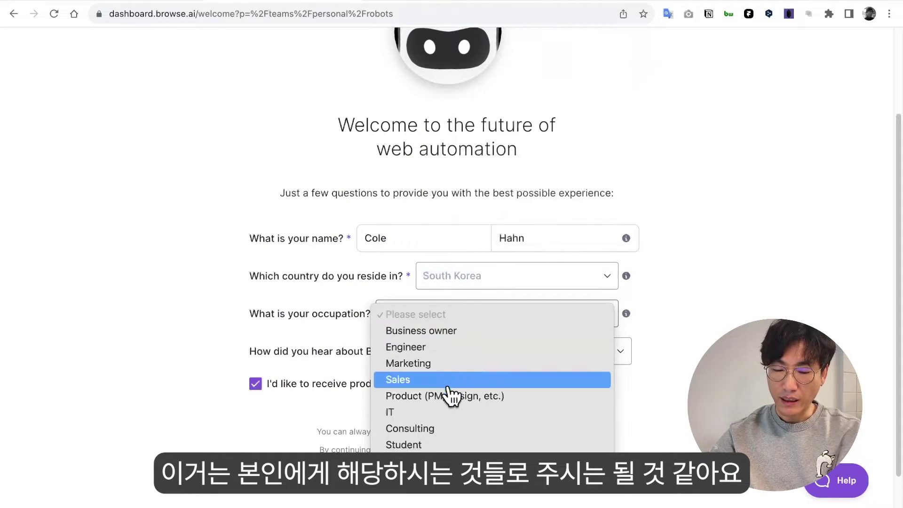
left_click(449, 332)
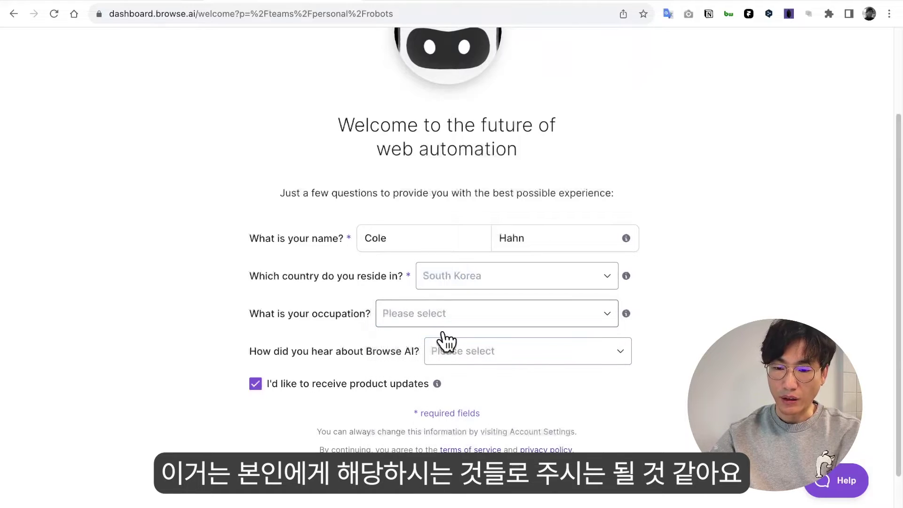
left_click(484, 365)
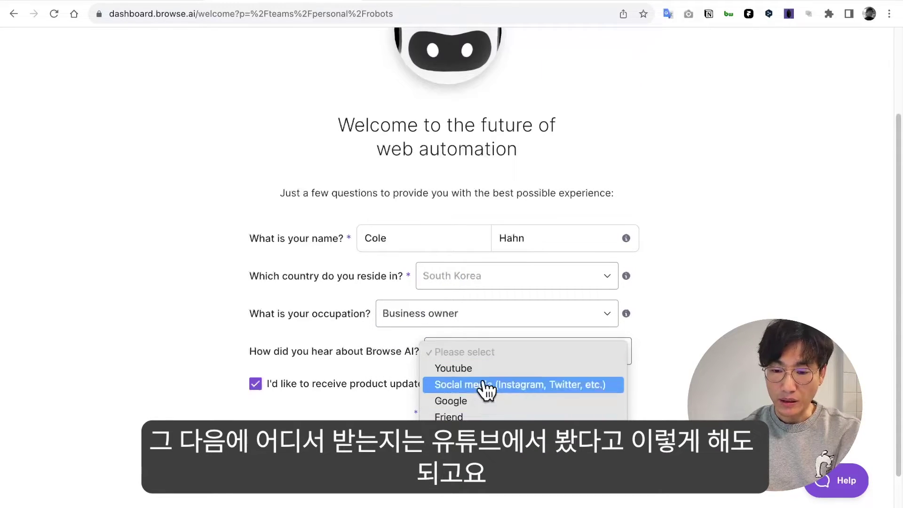
left_click(485, 369)
scroll(489, 404, "down", 1)
left_click(449, 444)
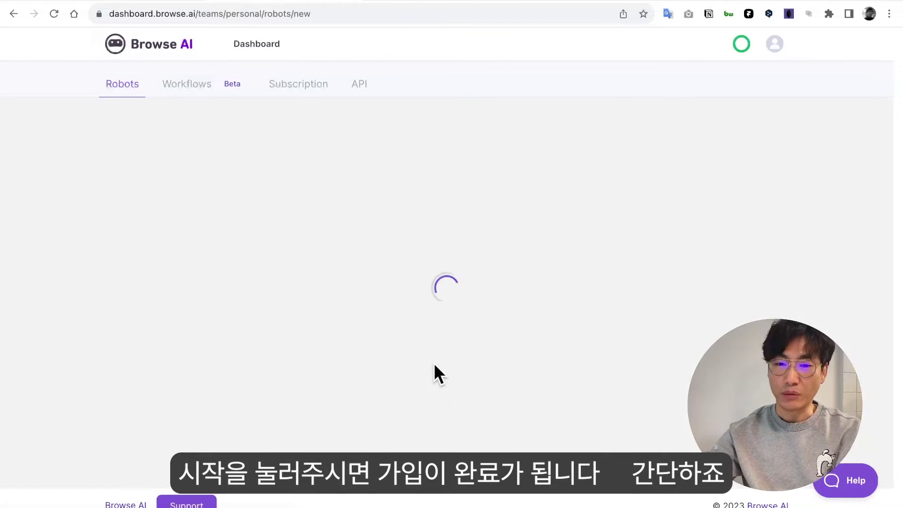
Step: Look over the setup page for a new Extract Structured Data robot and return to the robot category overview
left_click(323, 368)
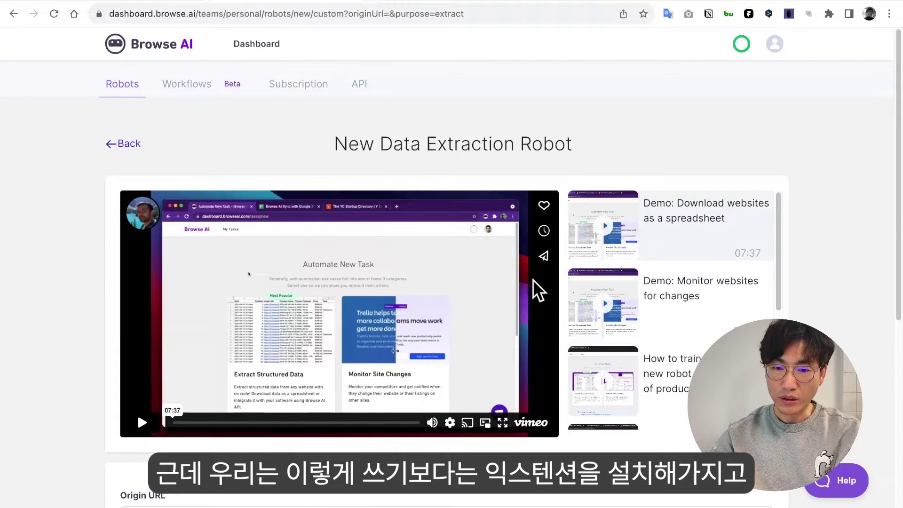
scroll(610, 168, "down", 5)
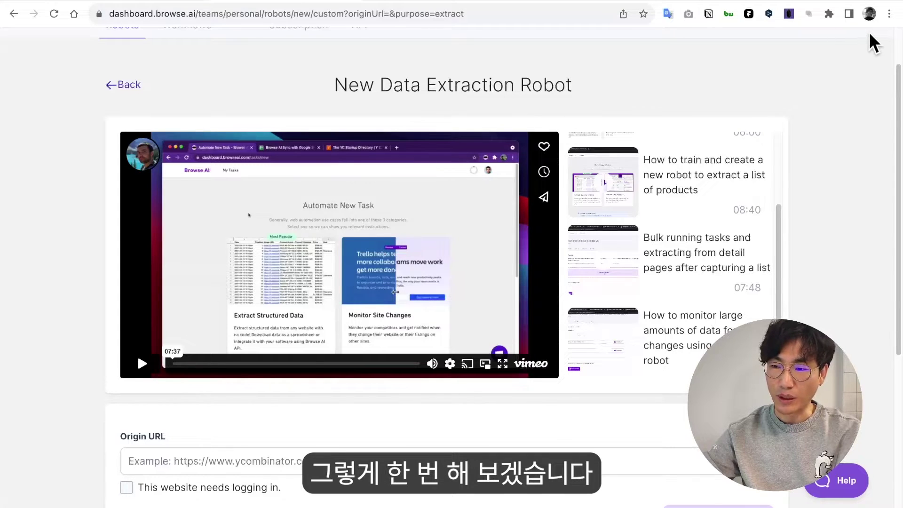
scroll(873, 44, "up", 5)
left_click(177, 40)
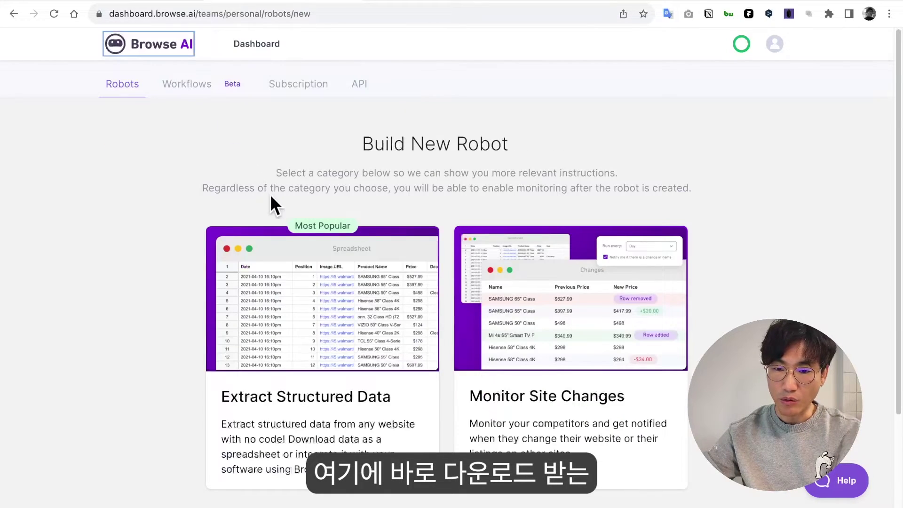
left_click(774, 45)
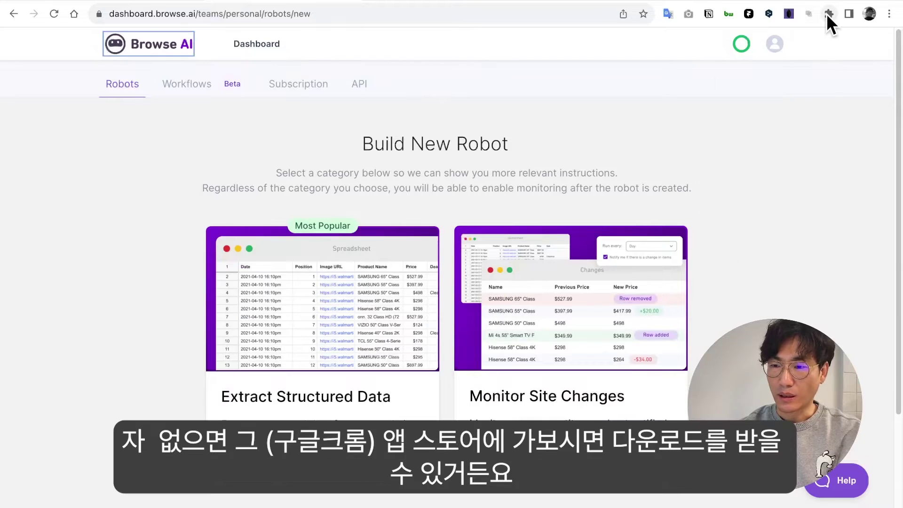
Step: Open the Chrome Web Store and search the extensions for "browse ai"
left_click(827, 13)
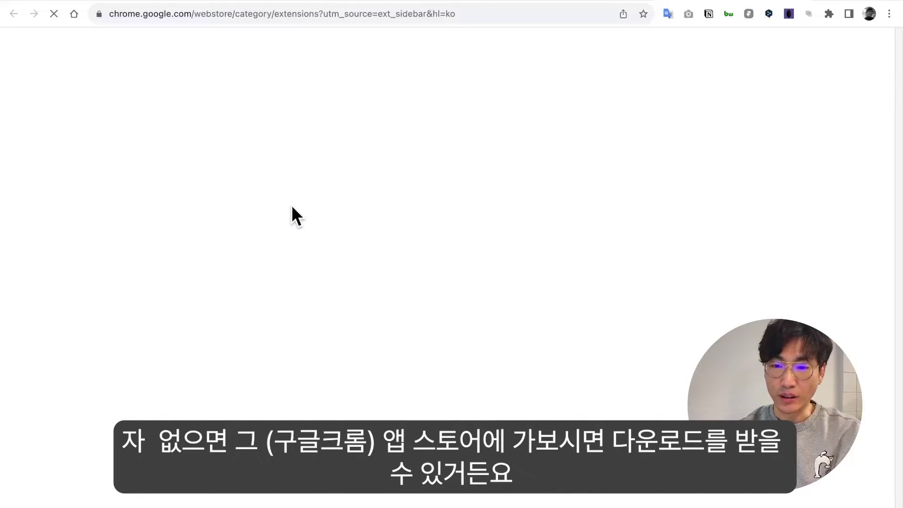
type("brow")
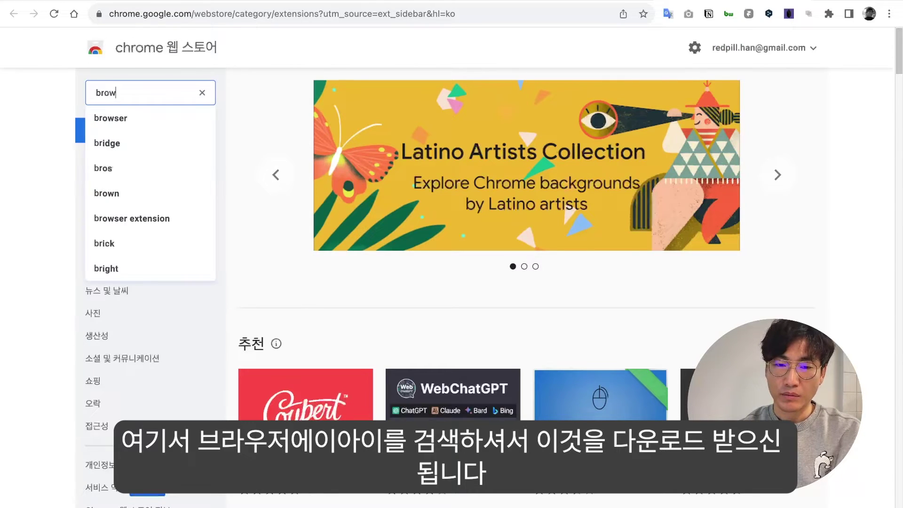
type("se ai")
key("Return")
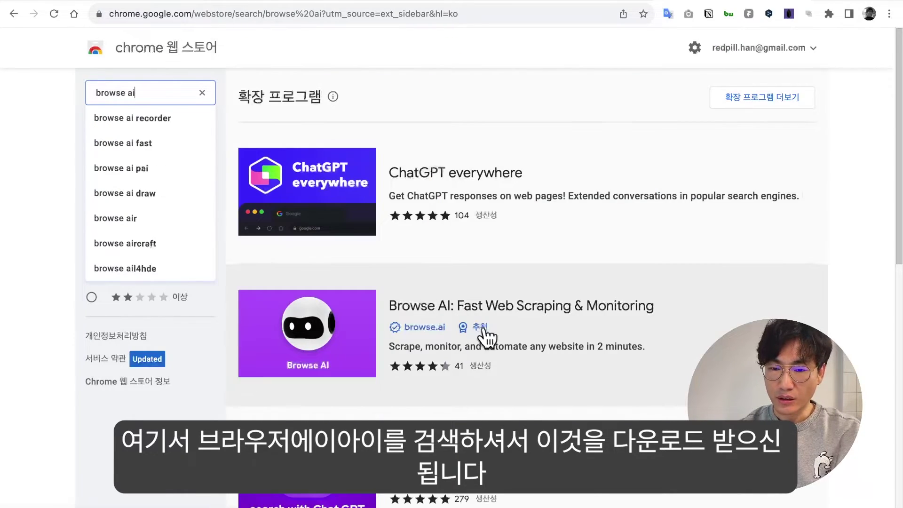
Step: Add the "Browse AI: Fast Web Scraping & Monitoring" extension to Chrome
left_click(483, 329)
left_click(715, 143)
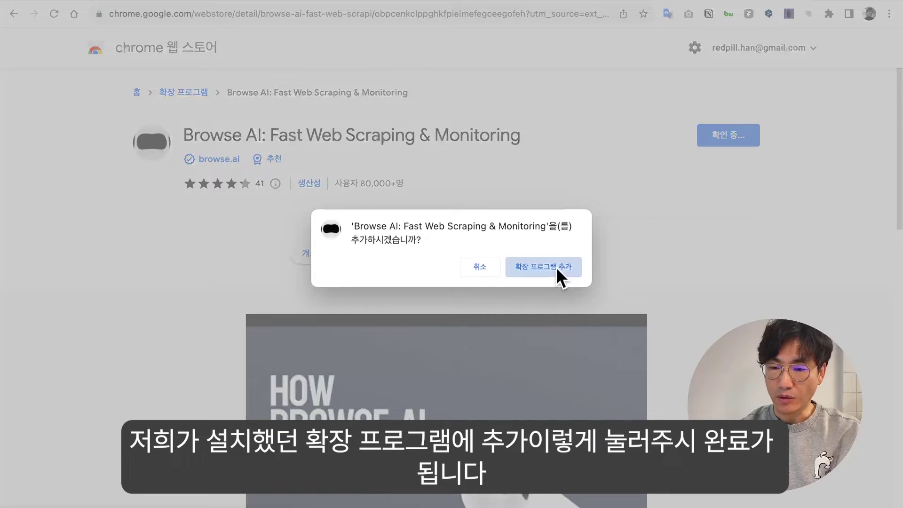
left_click(556, 268)
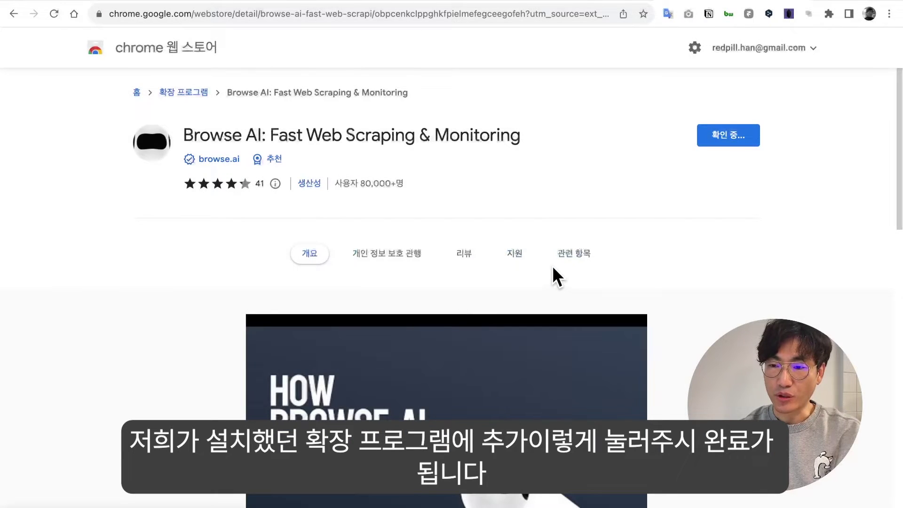
left_click(570, 256)
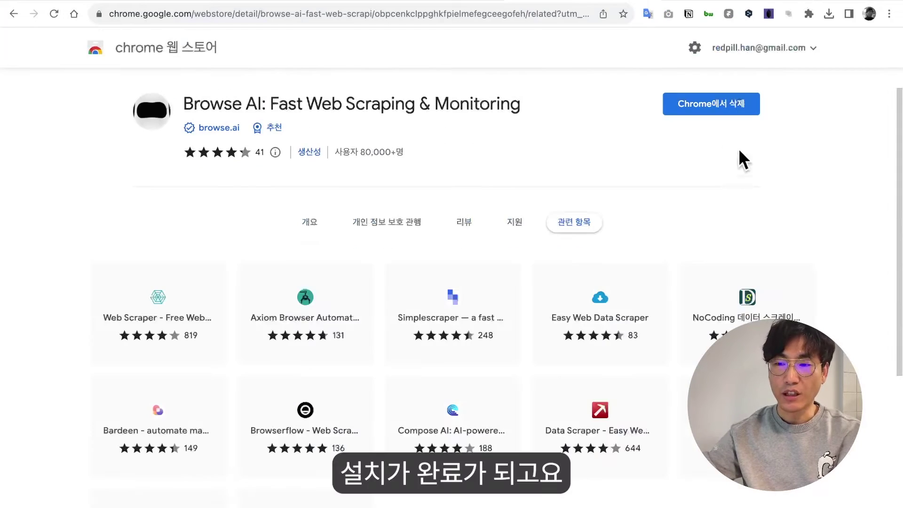
Step: Pin the Browse AI extension so it stays directly accessible in the browser
left_click(808, 13)
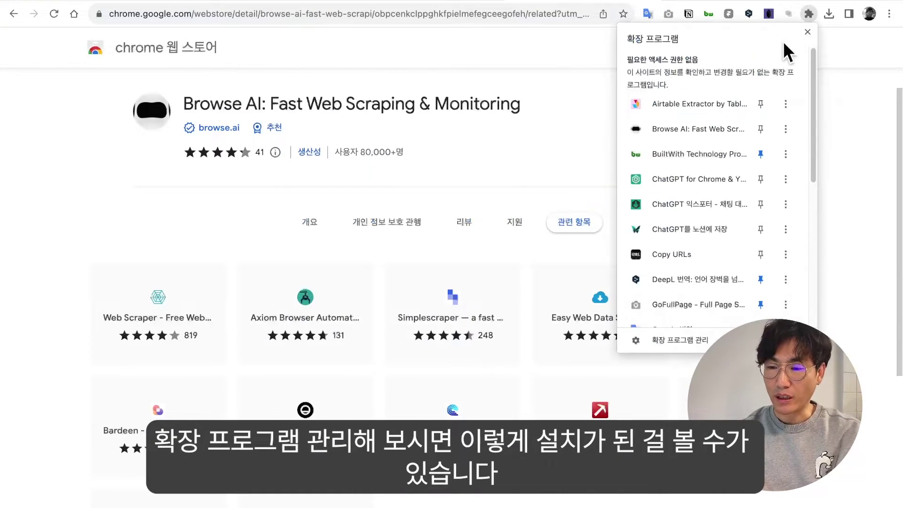
left_click(761, 127)
left_click(849, 94)
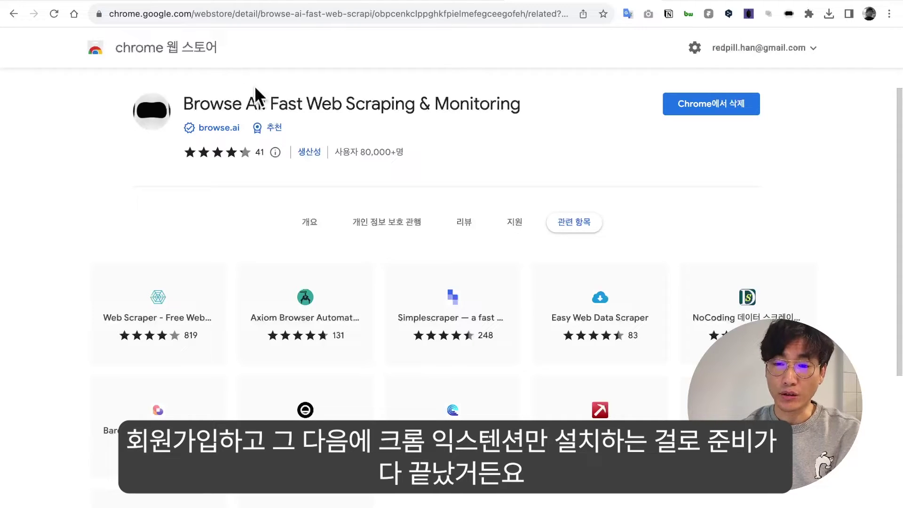
Step: Switch to the Naver Smart Store page of the 1.5 m Christmas tree and bring up its individual customer reviews
left_click(431, 3)
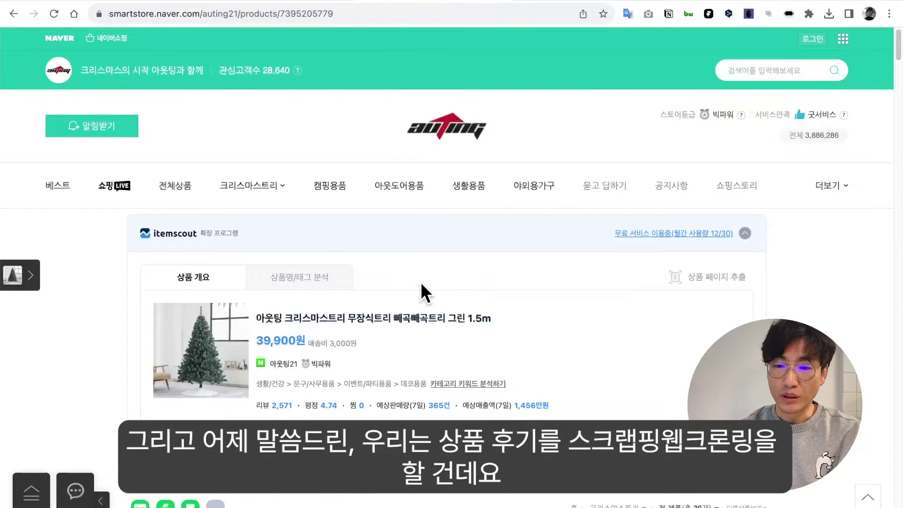
scroll(420, 281, "down", 5)
scroll(421, 282, "down", 2)
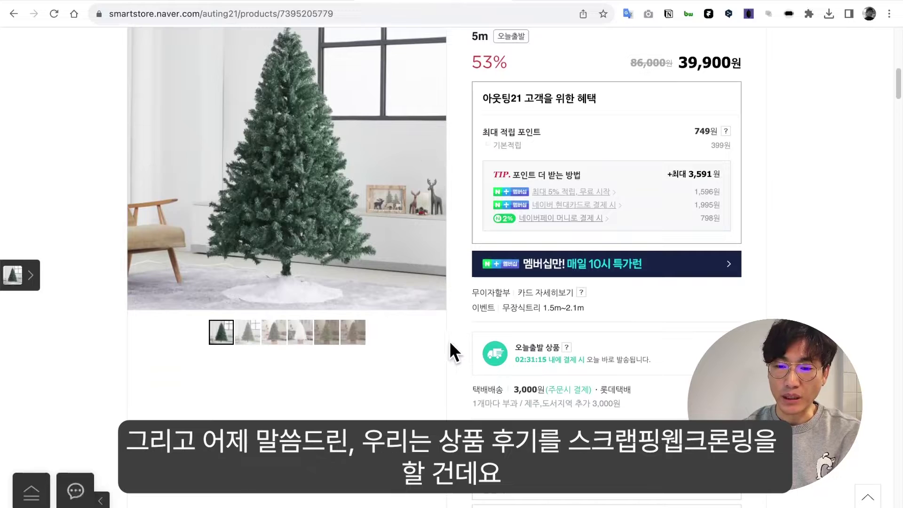
scroll(463, 346, "down", 1)
scroll(464, 346, "down", 5)
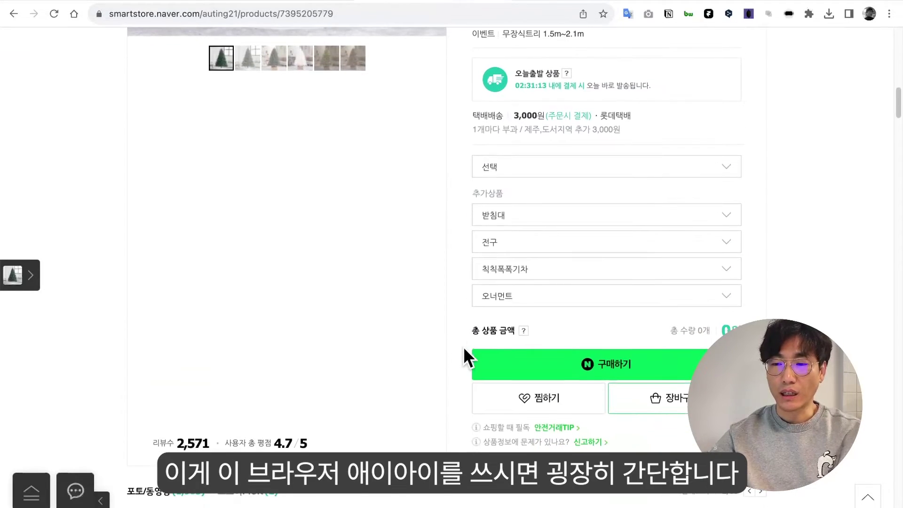
scroll(463, 346, "down", 5)
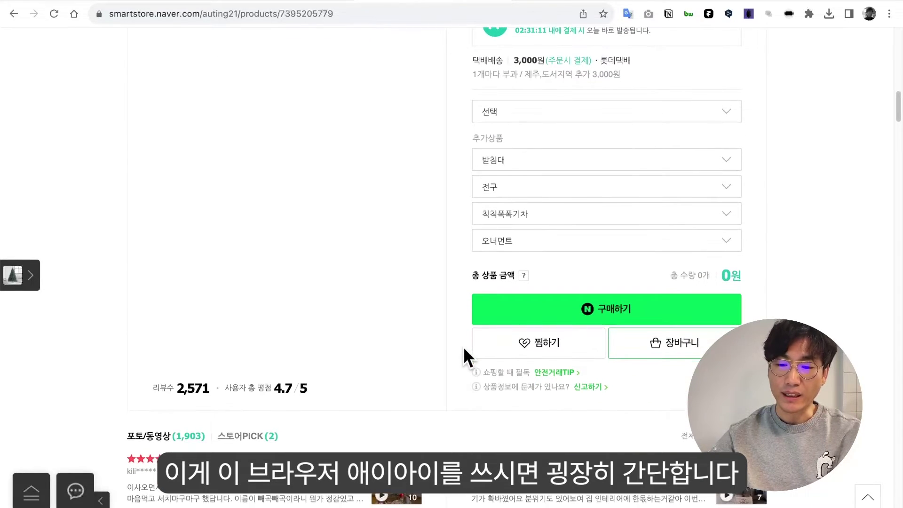
scroll(282, 262, "down", 7)
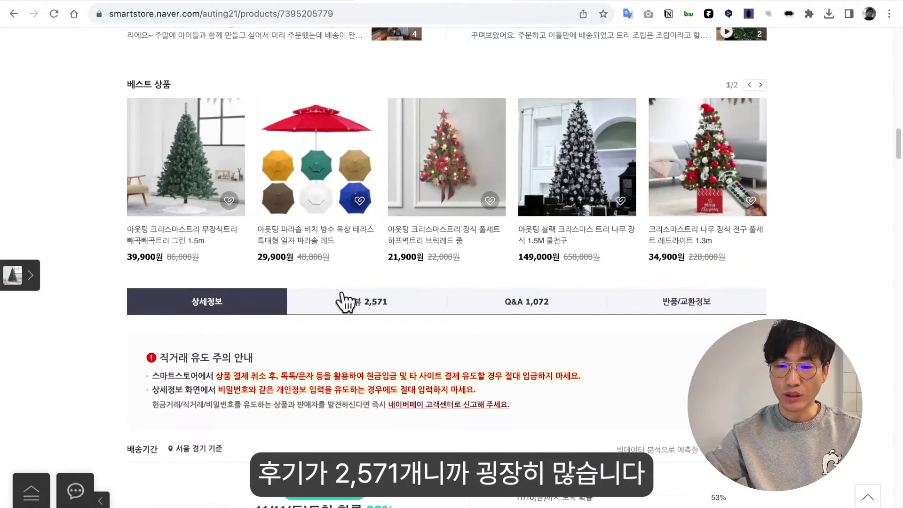
left_click(343, 294)
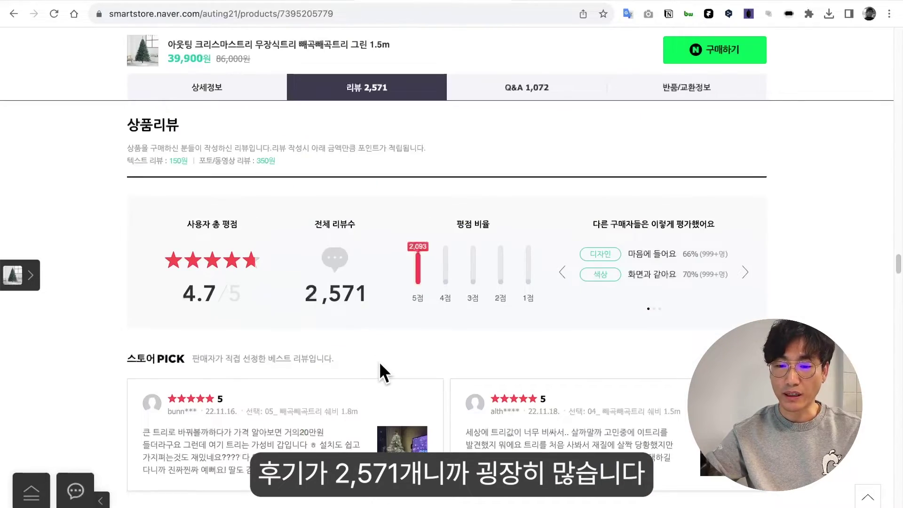
scroll(379, 361, "down", 3)
scroll(379, 365, "down", 10)
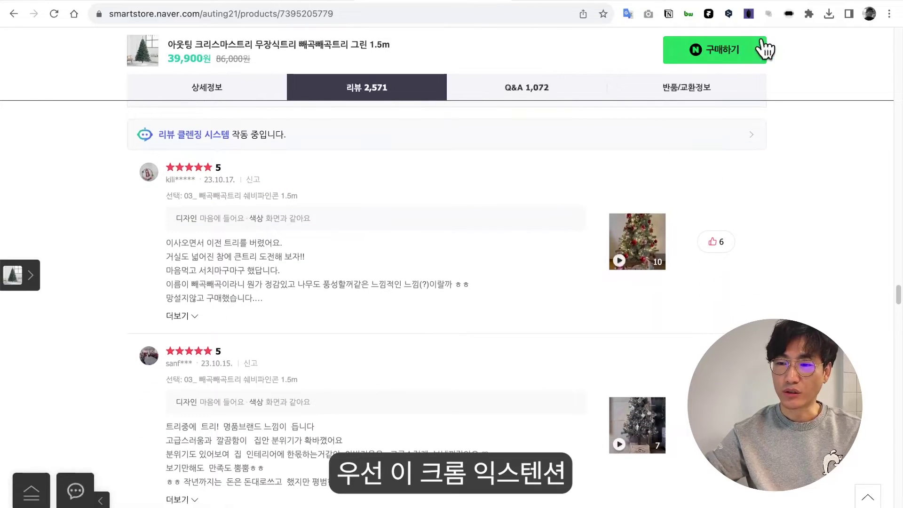
Step: Activate the Browse AI extension and start building a new robot that extracts data from this product page
left_click(789, 14)
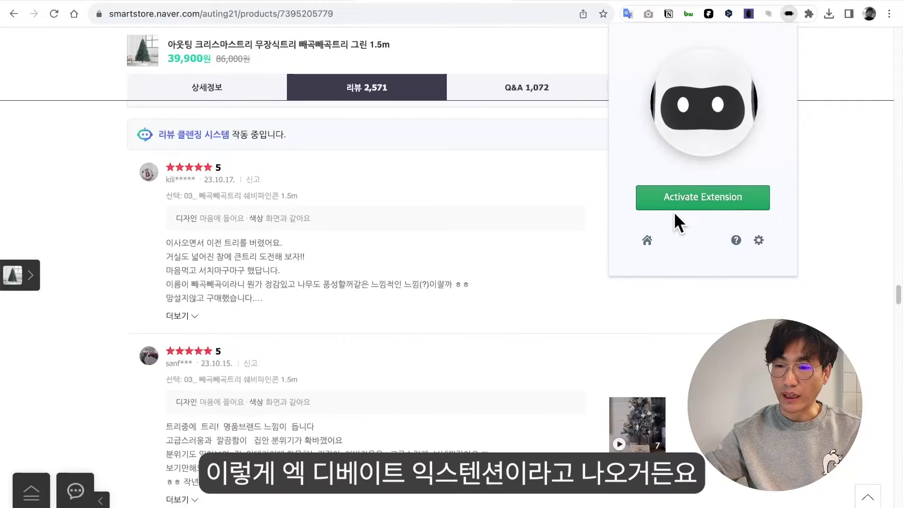
left_click(697, 203)
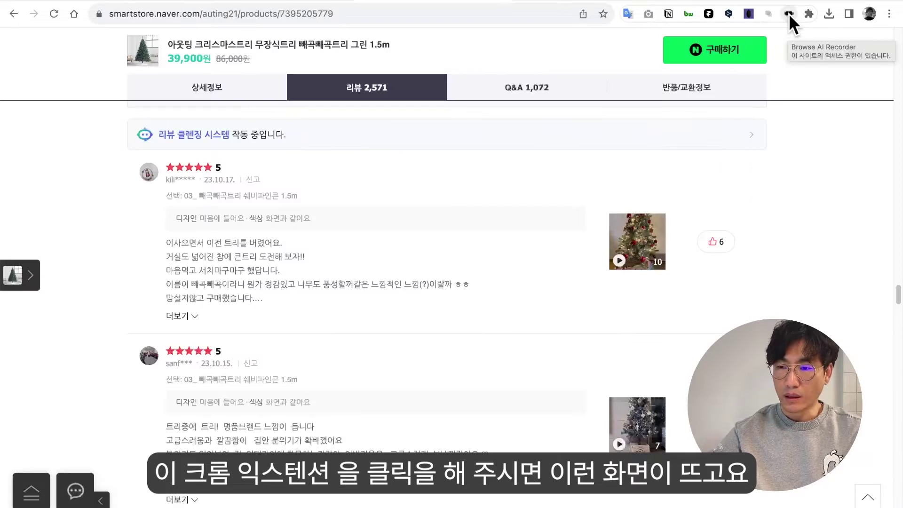
left_click(788, 14)
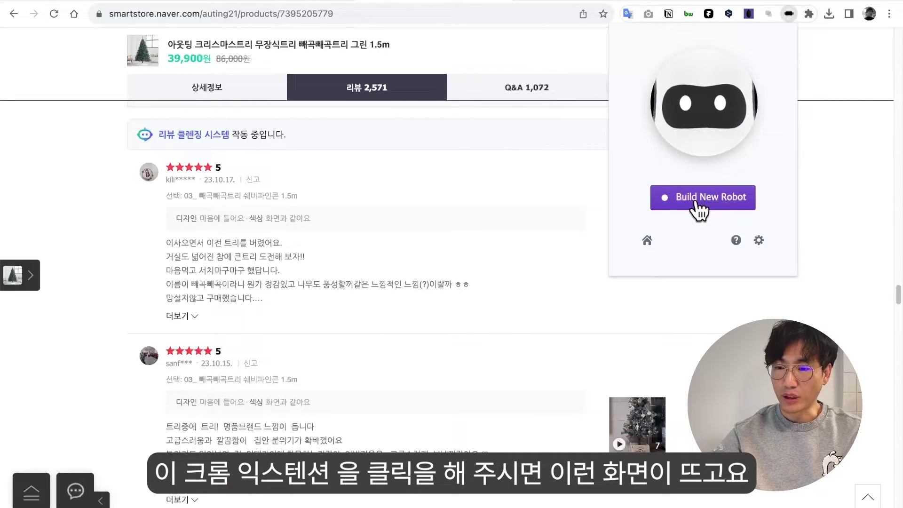
left_click(702, 201)
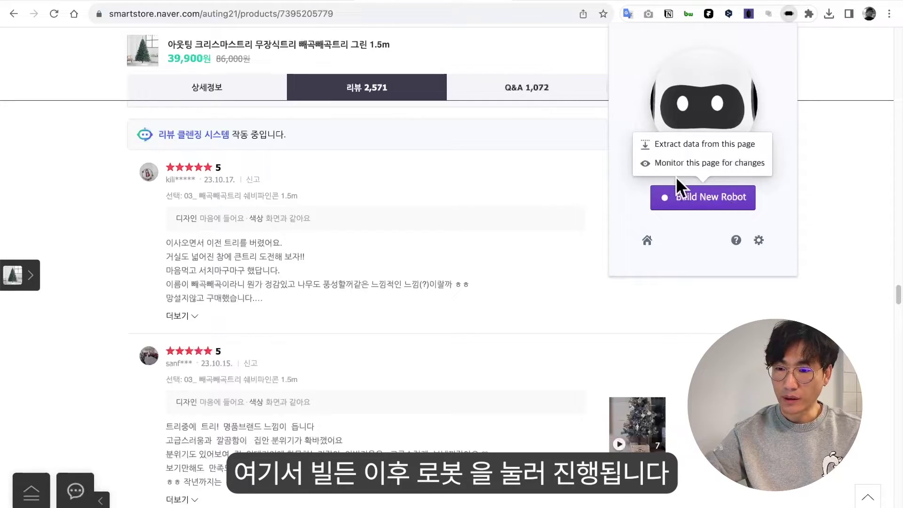
left_click(680, 150)
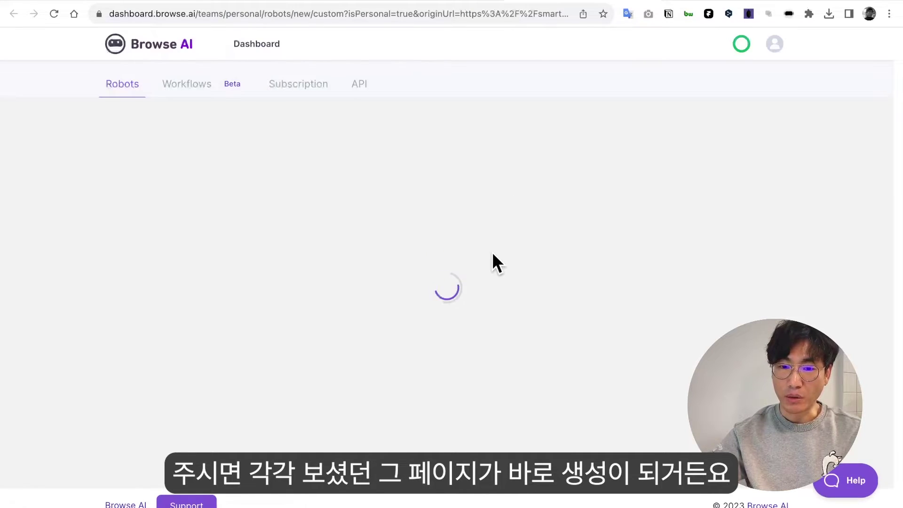
Step: Reopen the review section on the Christmas tree product page for the scraping run
scroll(422, 304, "down", 5)
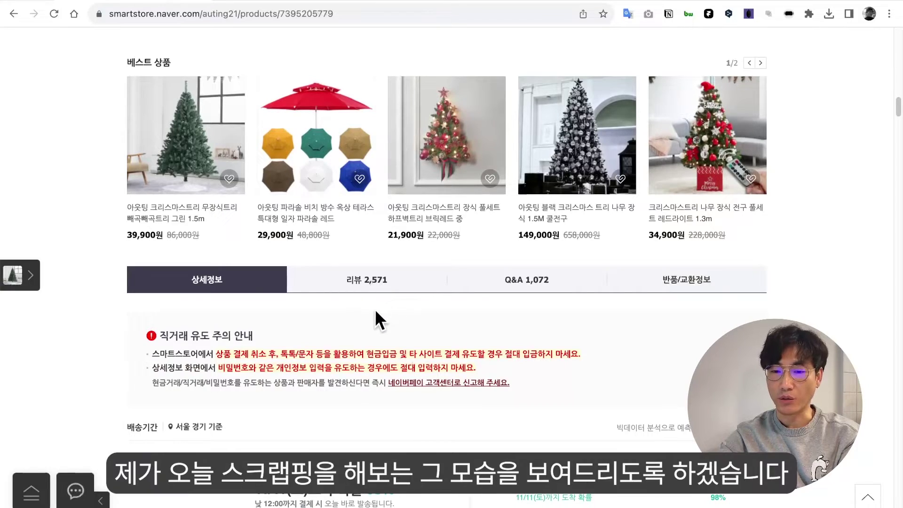
left_click(366, 284)
scroll(365, 315, "down", 4)
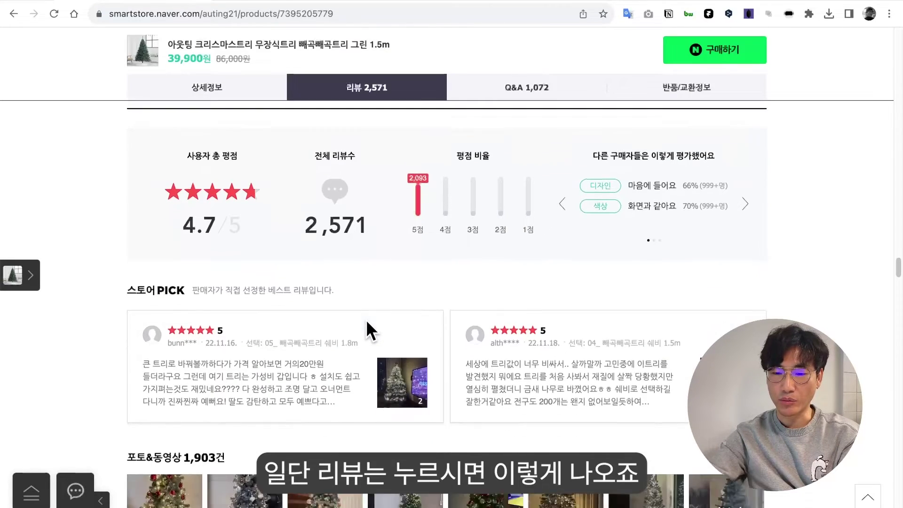
Step: Use the Browse AI extension on the tree's review page to build a new robot that extracts data from it
scroll(366, 324, "down", 6)
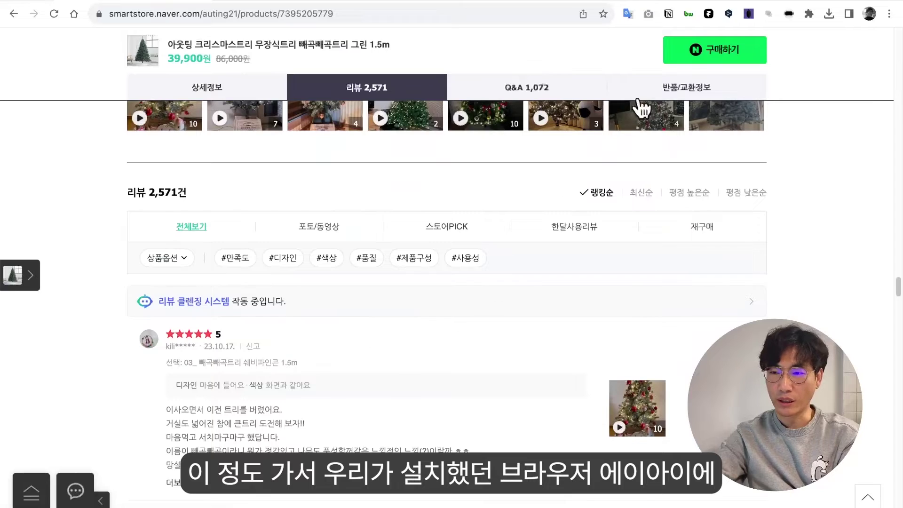
left_click(789, 14)
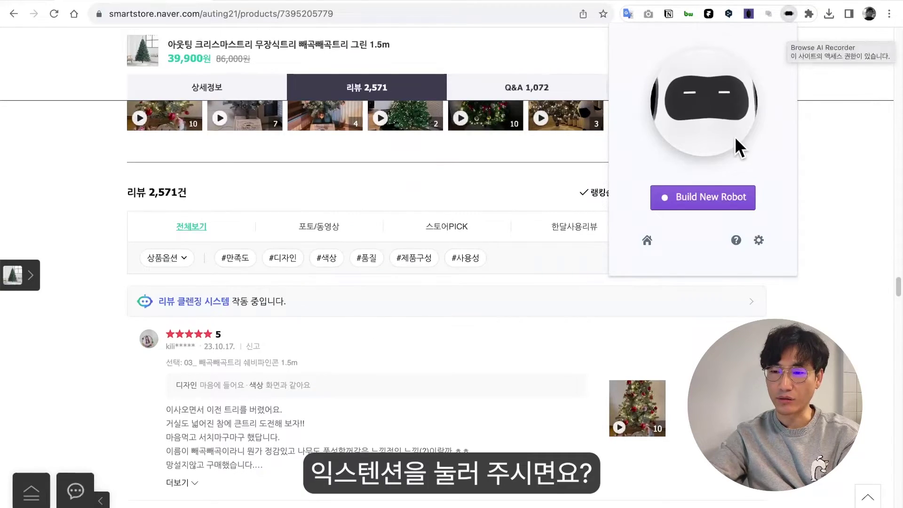
left_click(710, 208)
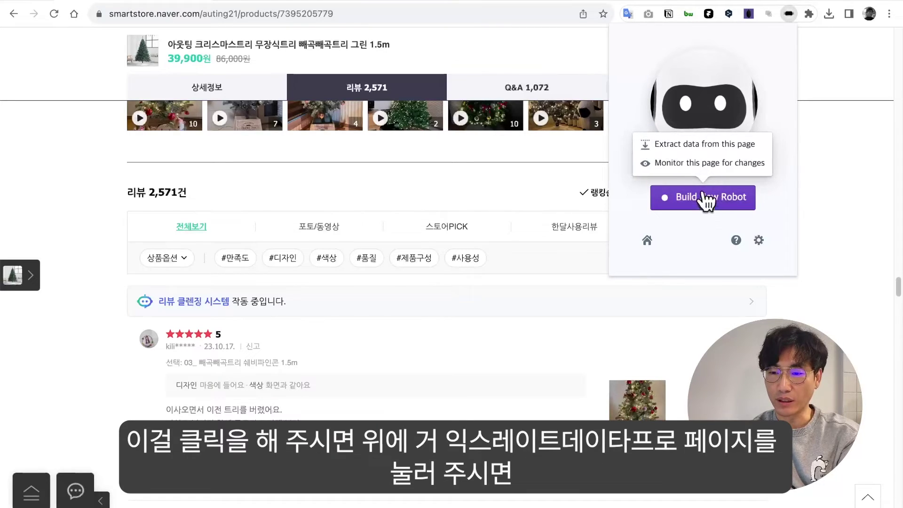
left_click(688, 149)
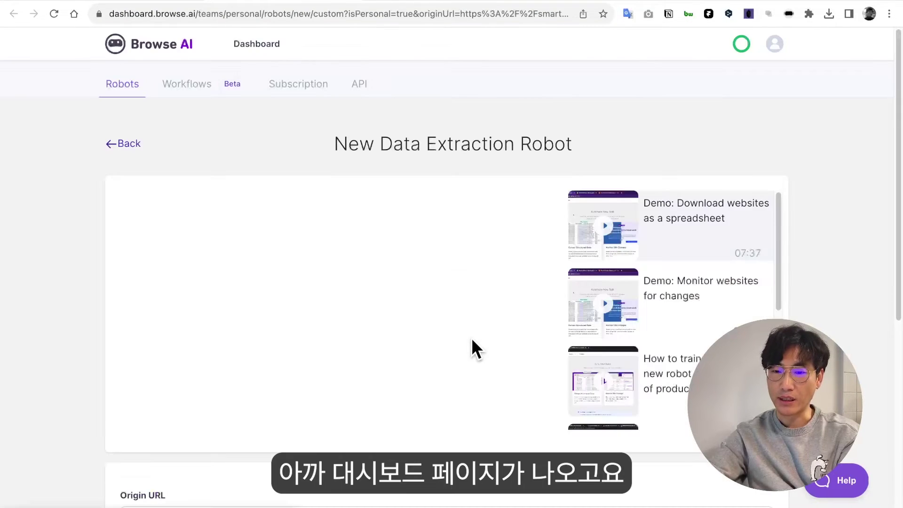
Step: Start a recording task for the product's origin URL and grant the extension permission to record actions
scroll(472, 338, "down", 5)
scroll(471, 338, "down", 2)
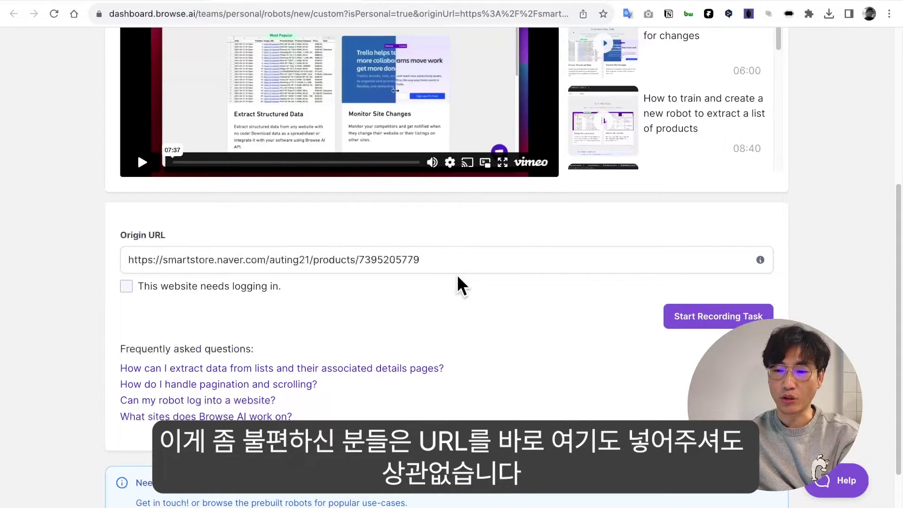
scroll(616, 372, "down", 1)
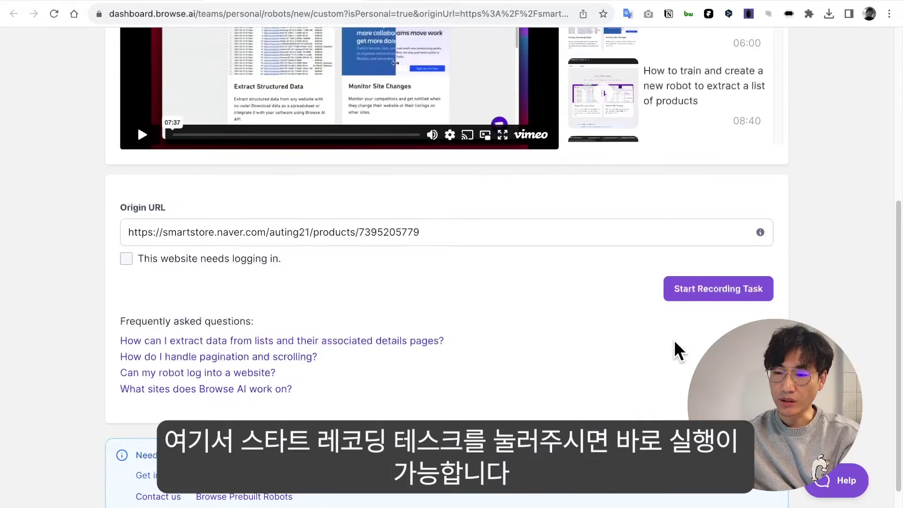
left_click(709, 287)
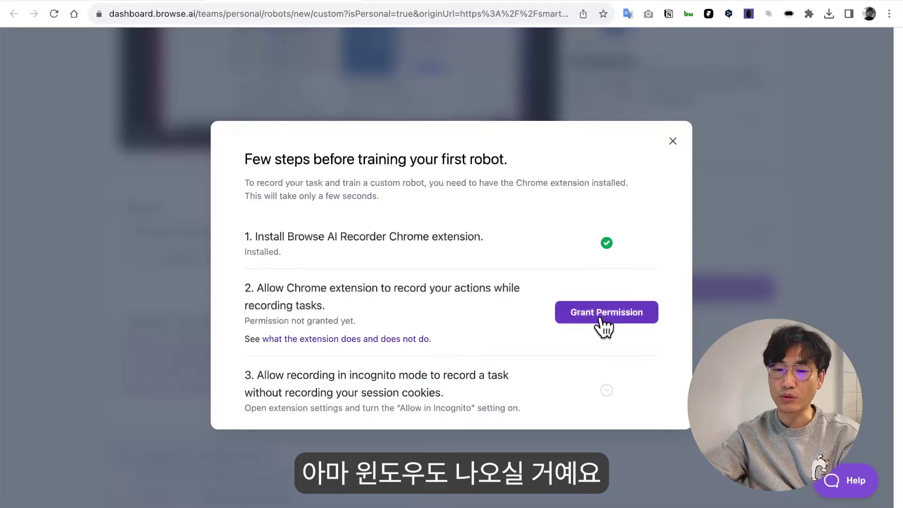
left_click(588, 318)
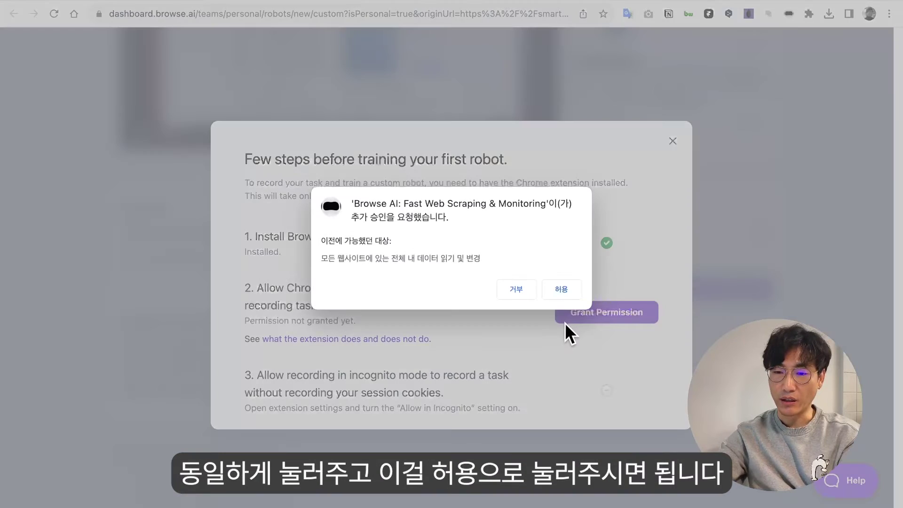
left_click(560, 292)
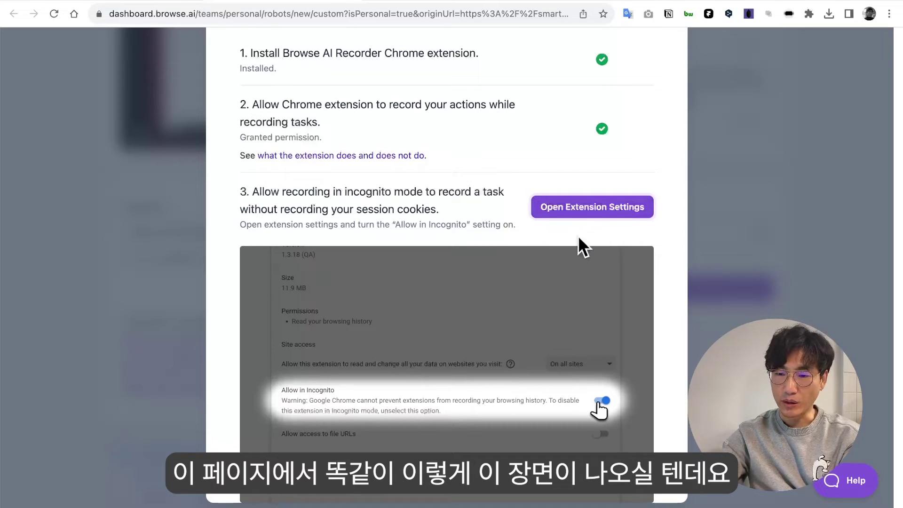
Step: Allow the Browse AI extension to run in incognito mode in its Chrome settings and return to the robot setup page
left_click(563, 215)
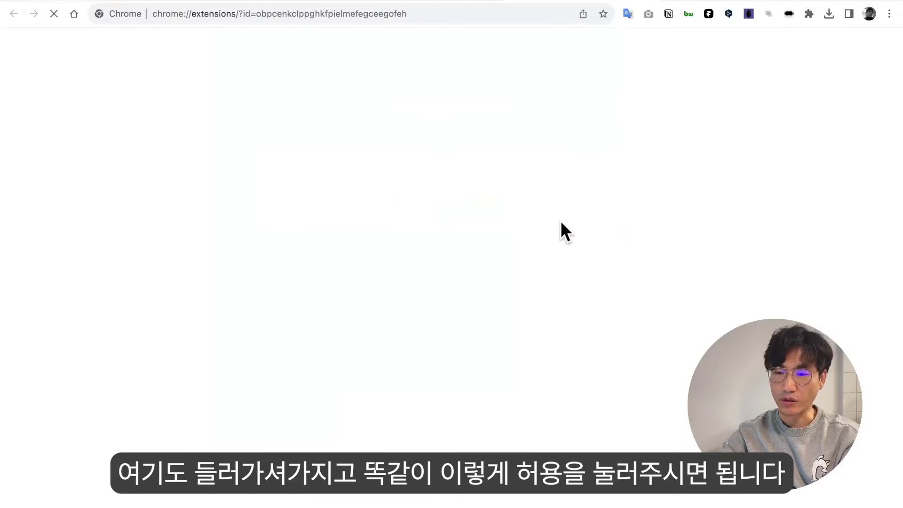
scroll(560, 296, "down", 5)
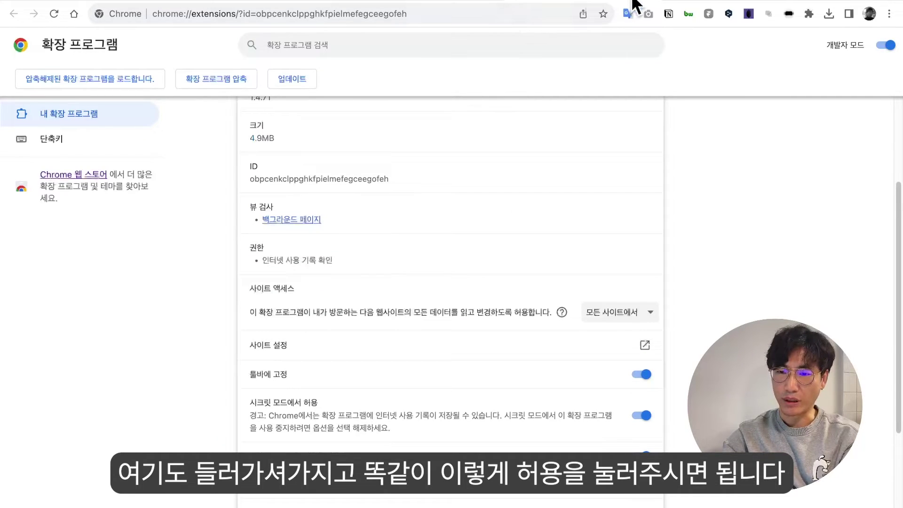
scroll(650, 5, "down", 3)
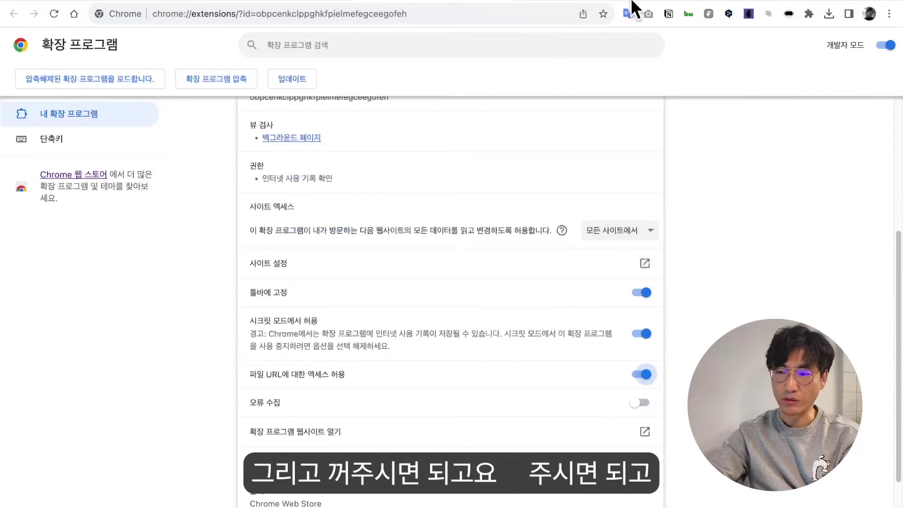
left_click(421, 3)
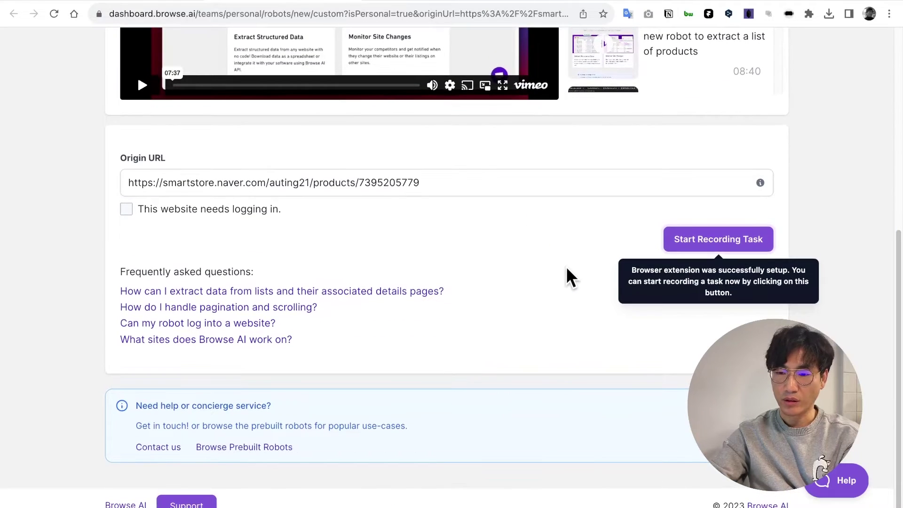
Step: Start the recording task, dismiss the introduction, and bring up the individual customer reviews in the recording window
left_click(673, 239)
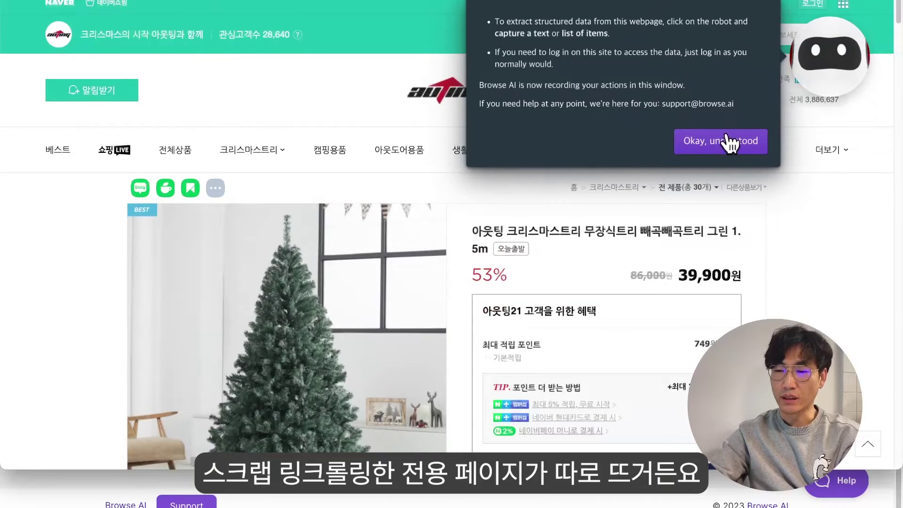
left_click(698, 150)
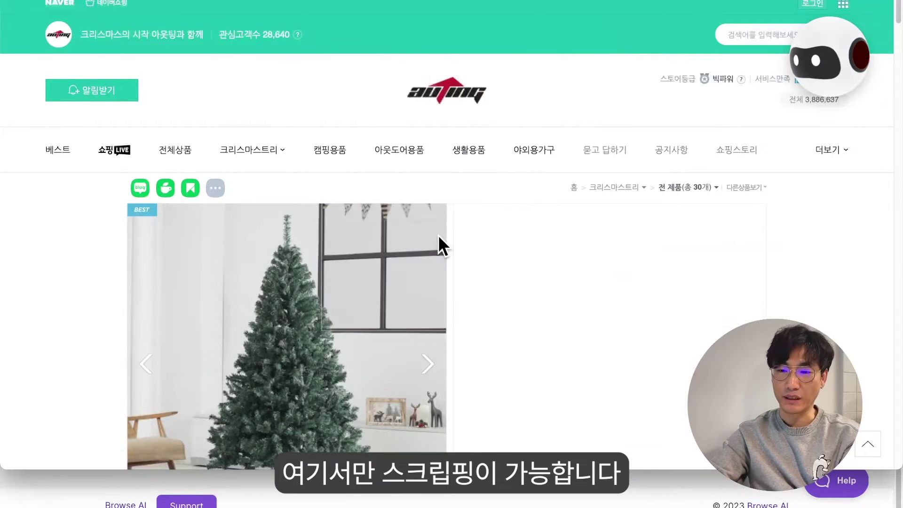
scroll(438, 235, "down", 4)
scroll(439, 235, "down", 10)
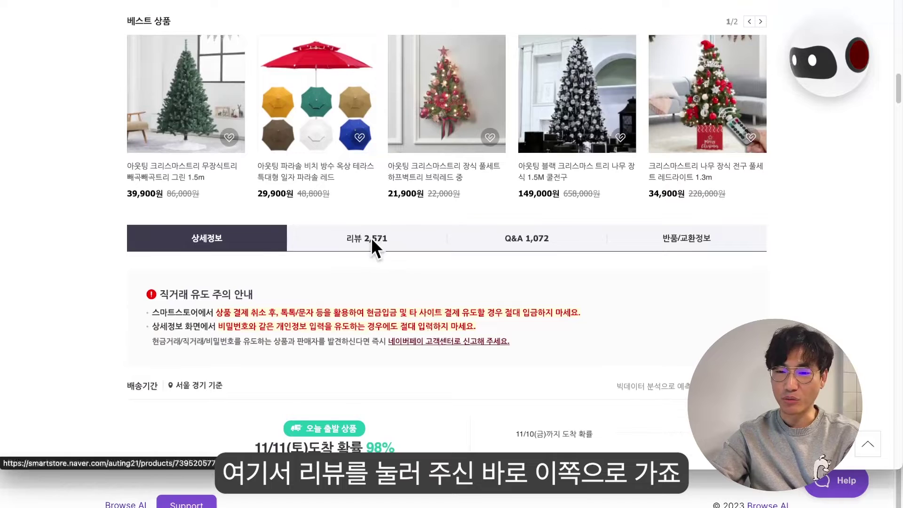
left_click(371, 238)
scroll(384, 287, "down", 12)
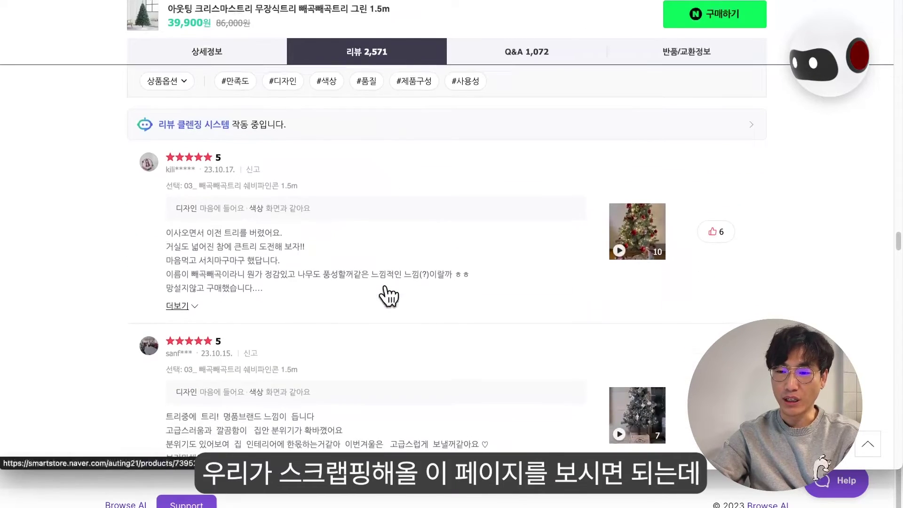
scroll(389, 295, "down", 1)
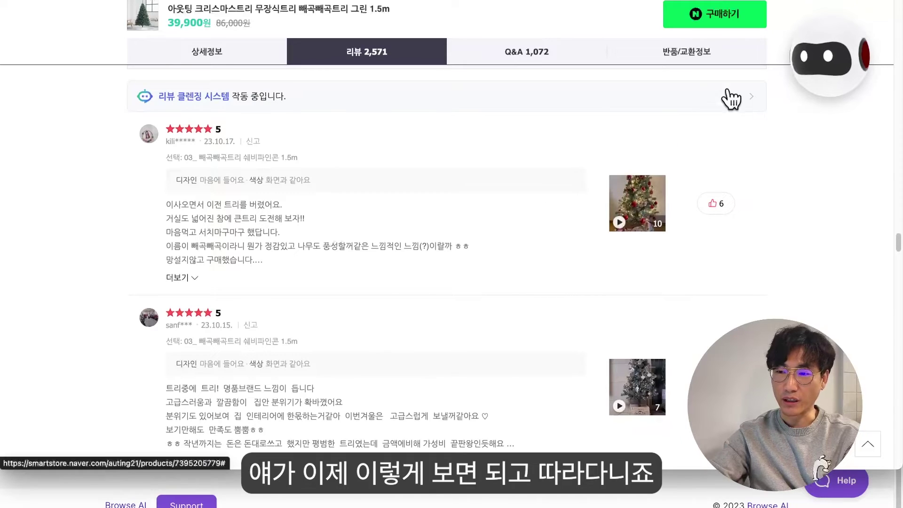
Step: Begin a list capture with the robot and select the customer review entries as the list items
left_click(812, 76)
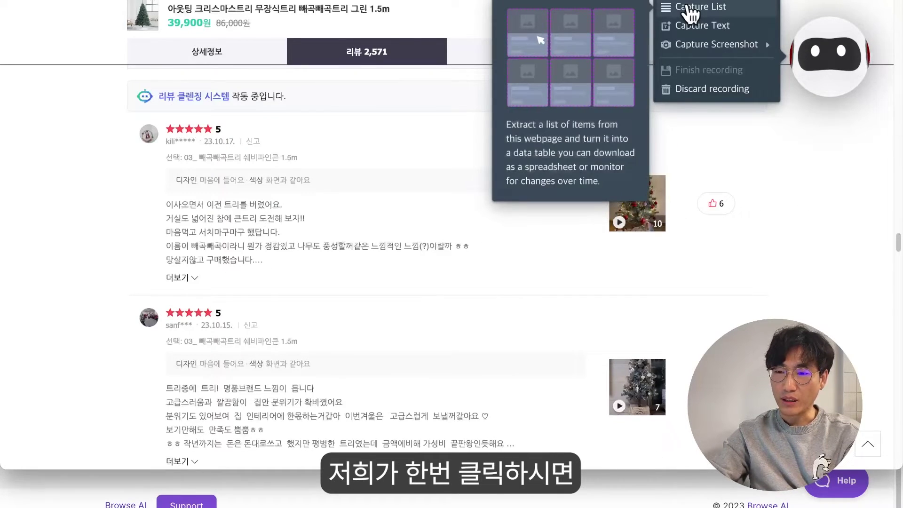
left_click(714, 11)
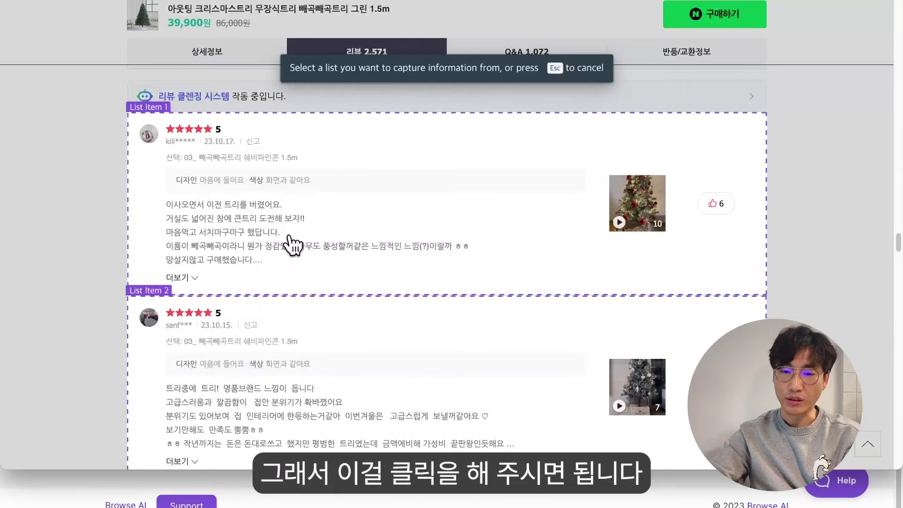
left_click(290, 241)
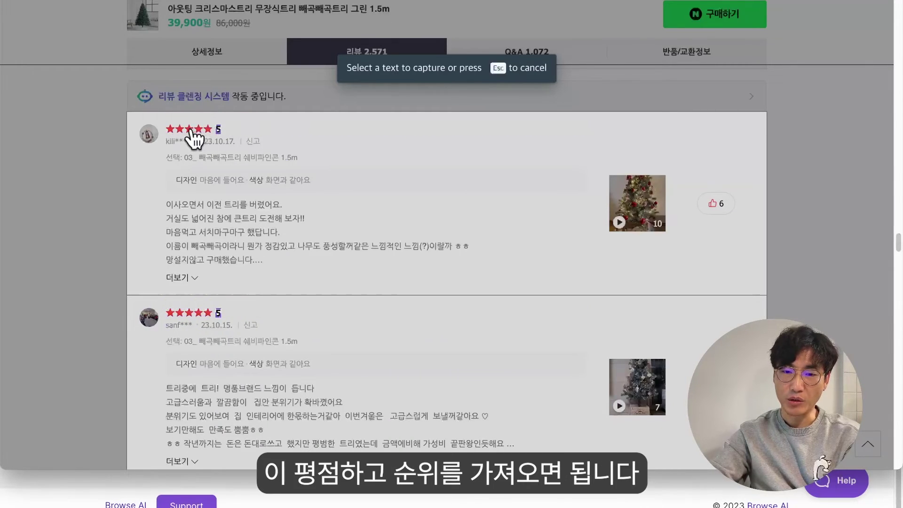
Step: Capture the visible text of each review's star rating, option information and review body, and finish the text selection
left_click(166, 128)
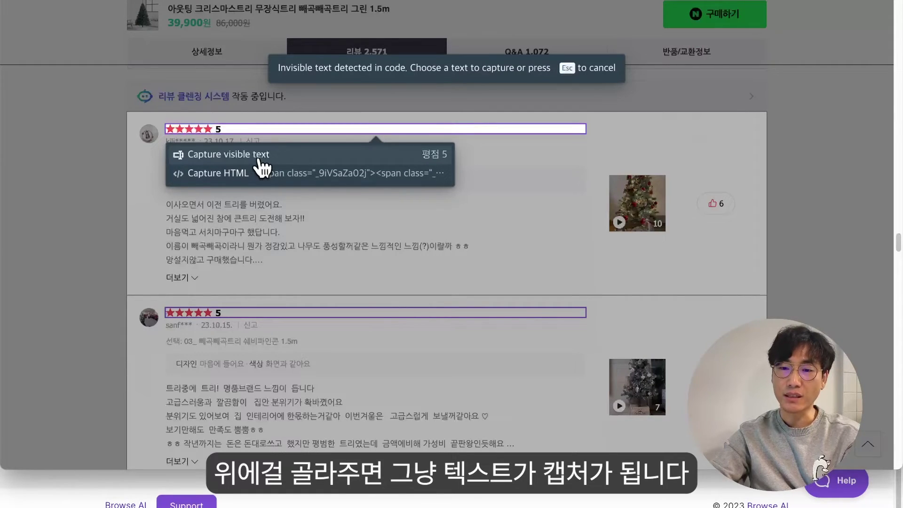
left_click(258, 158)
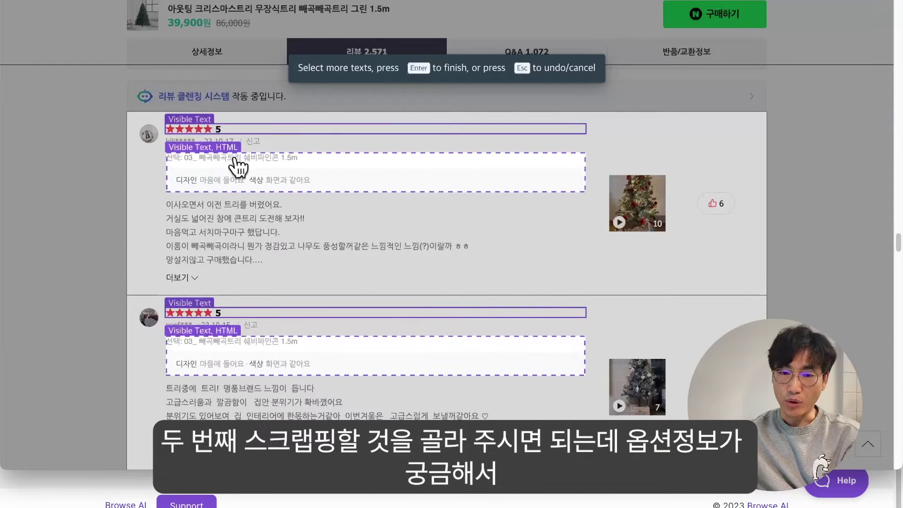
left_click(240, 168)
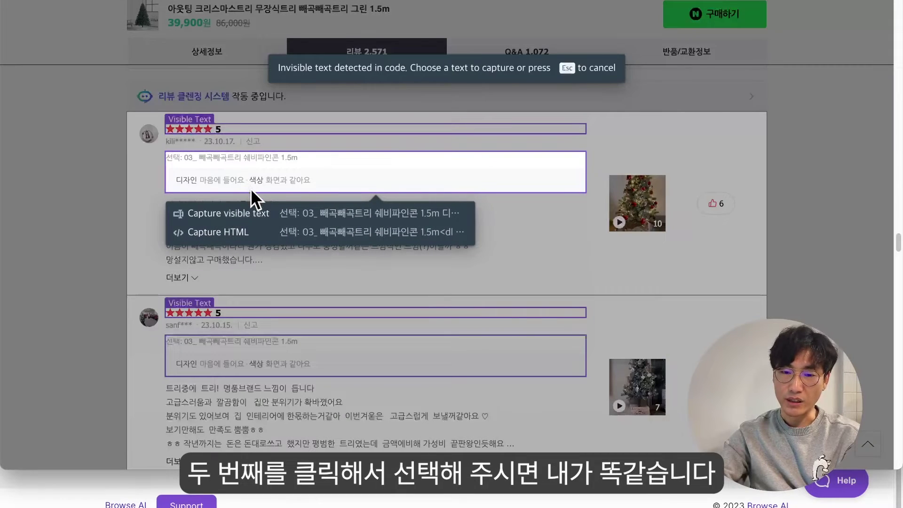
left_click(254, 215)
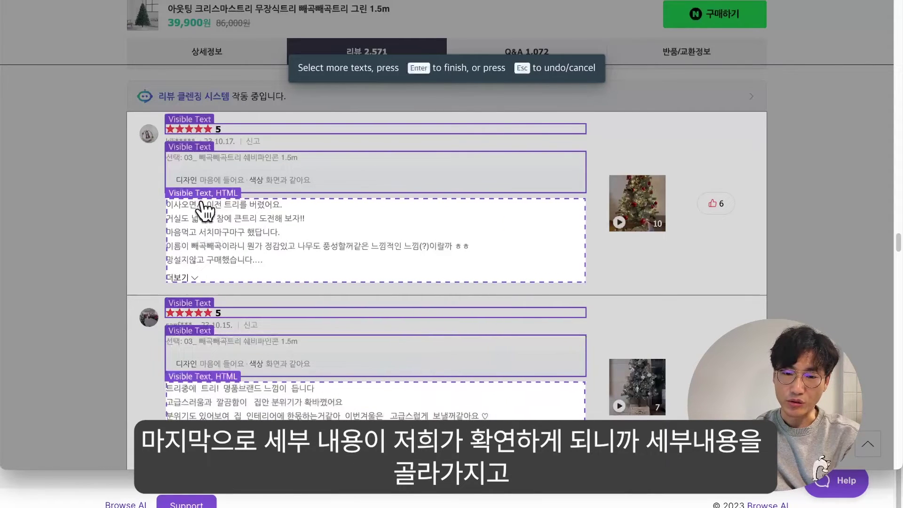
left_click(203, 203)
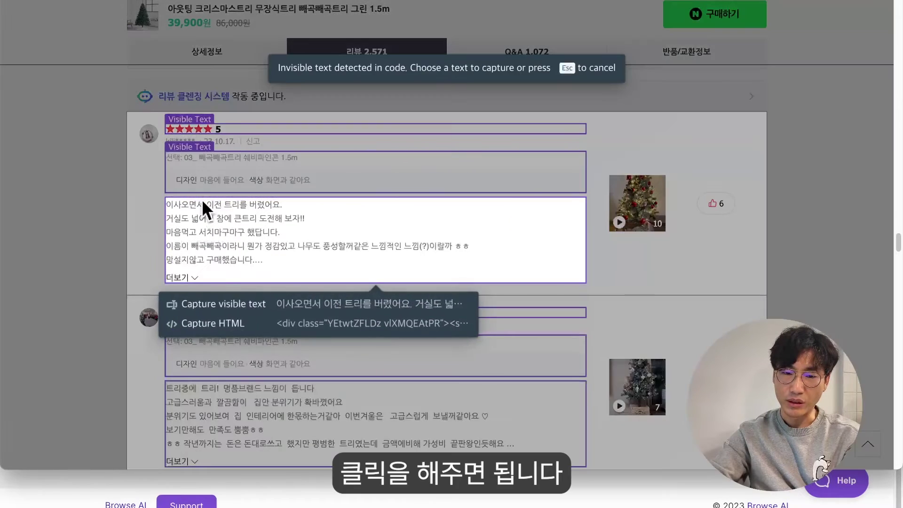
left_click(266, 306)
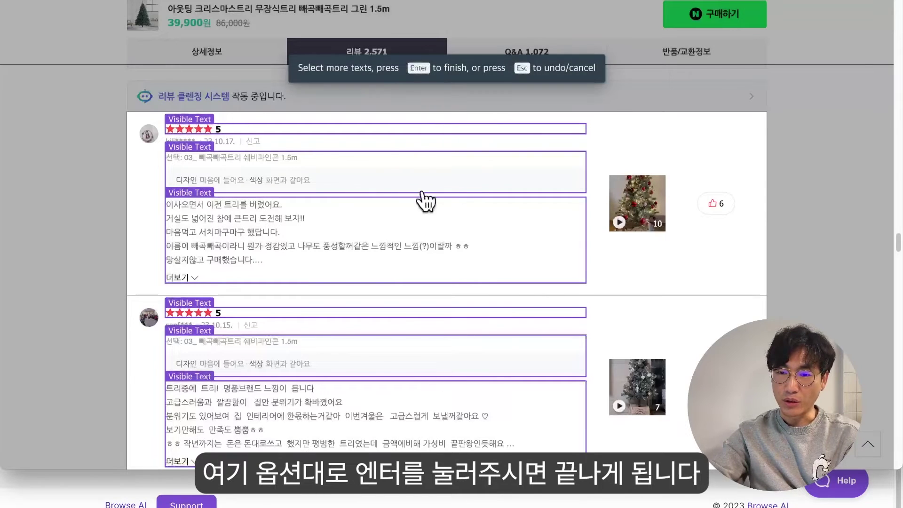
key("Return")
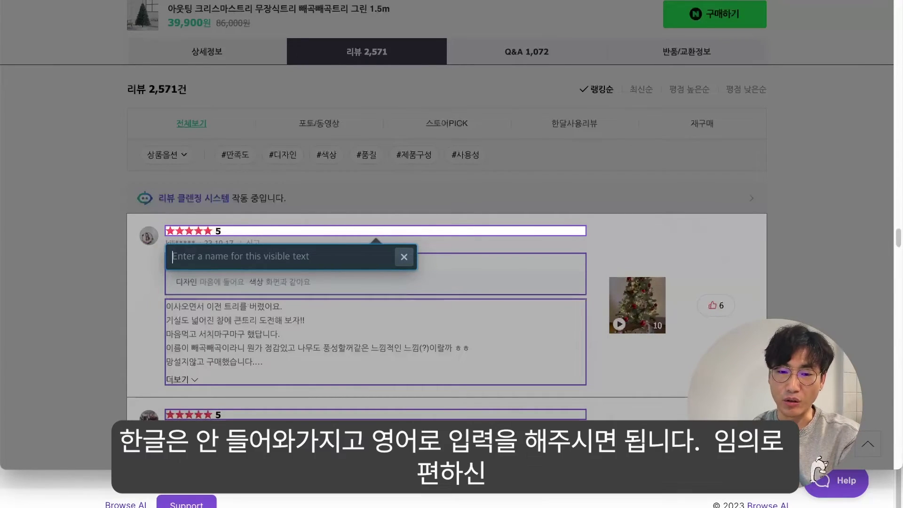
Step: Name the captured rating, option and review body fields Rate, Option and Description
key("Caps_Lock")
type("Rate")
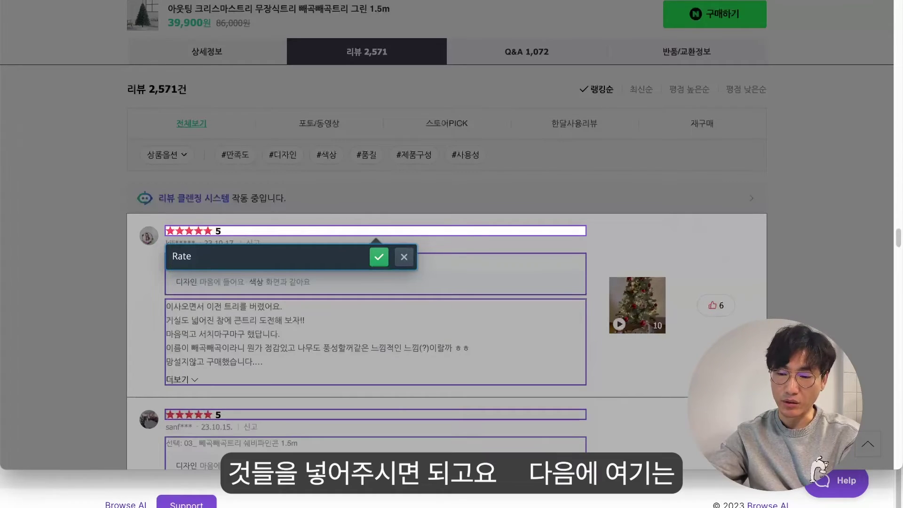
key("Return")
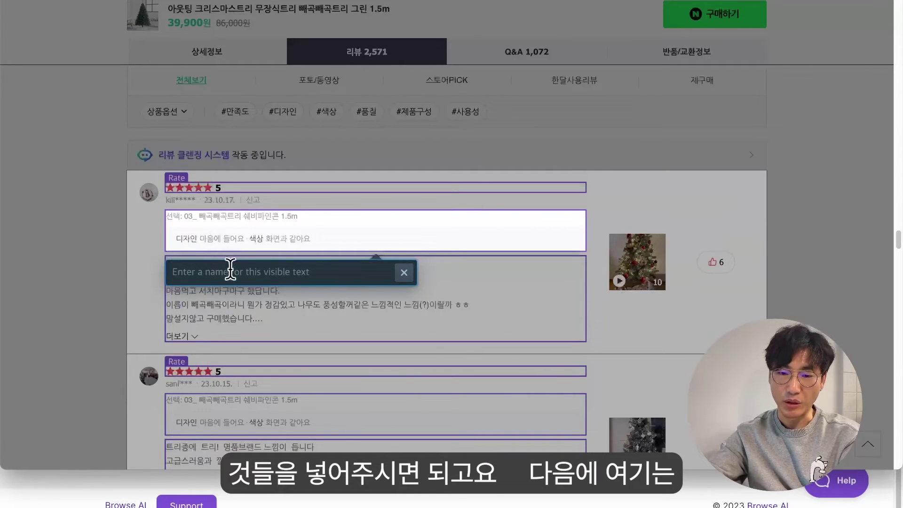
type("Option")
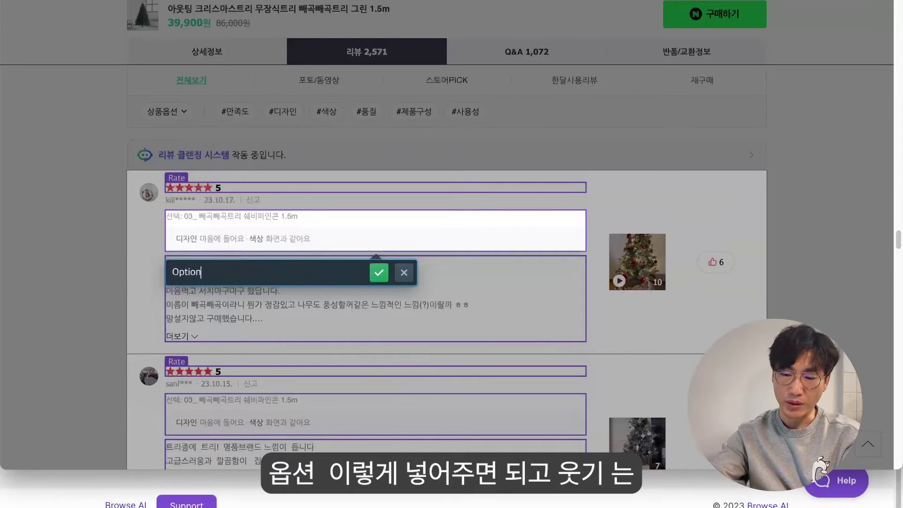
key("Return")
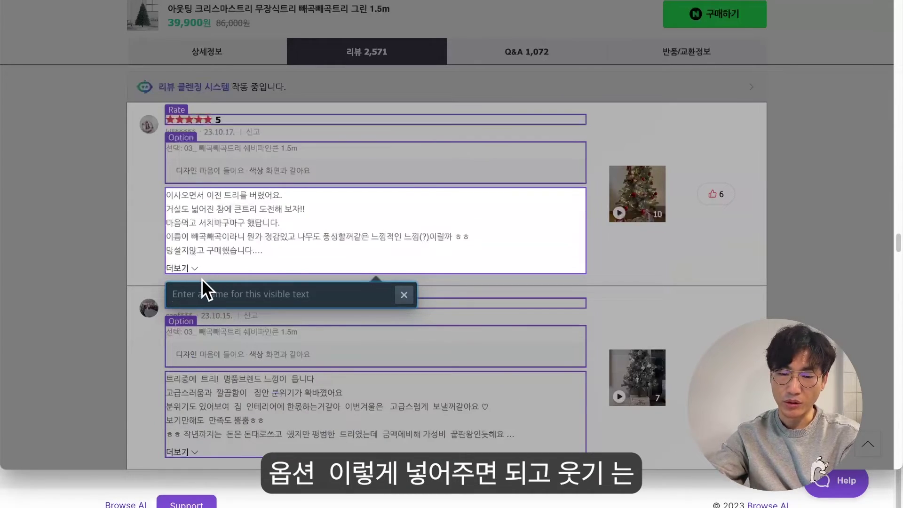
type("Descript")
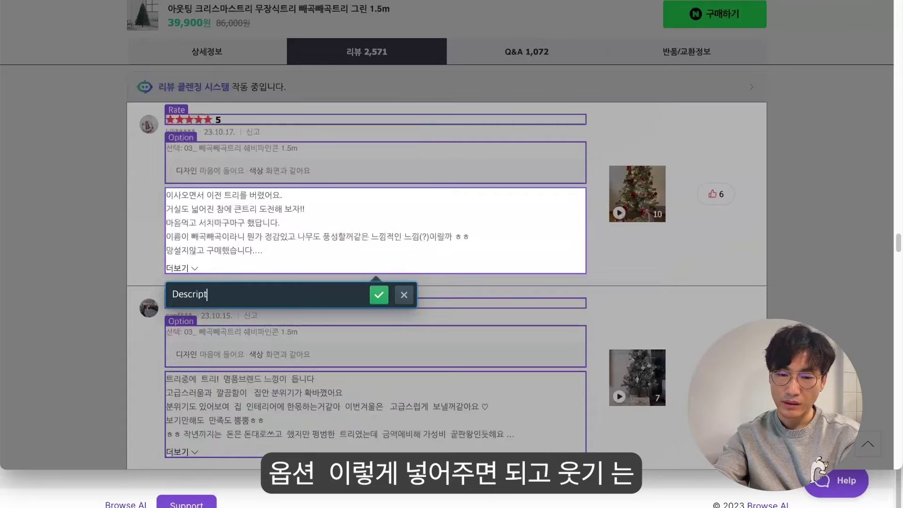
type("ion")
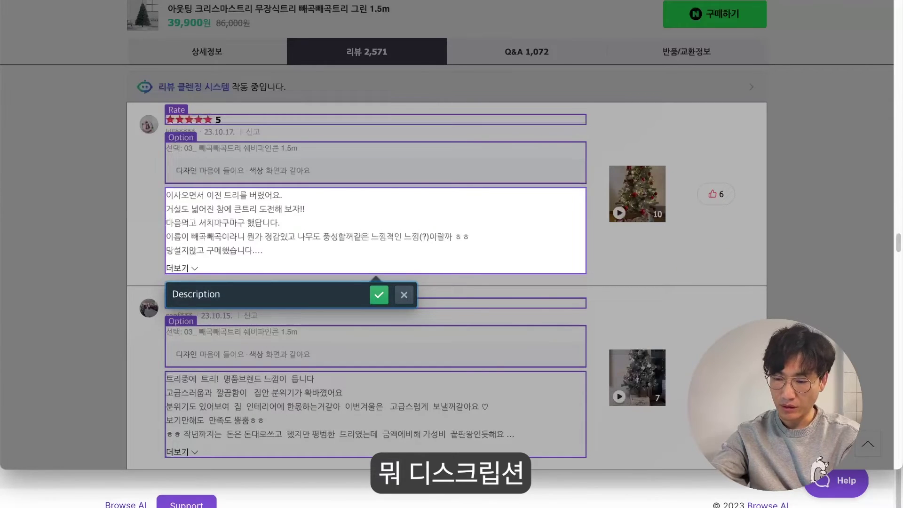
key("Return")
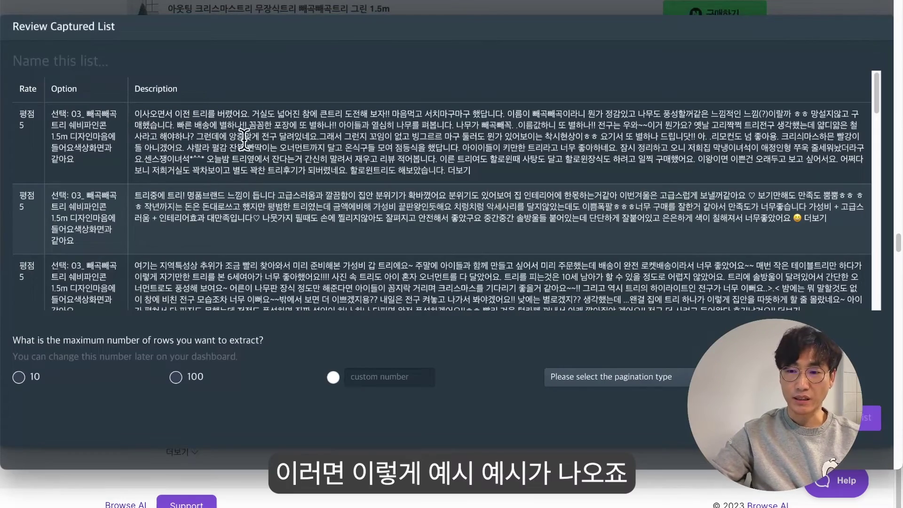
Step: Set the captured list's pagination to navigate by clicking next, and select the 다음 link below the reviews as the next-page button
scroll(222, 164, "down", 15)
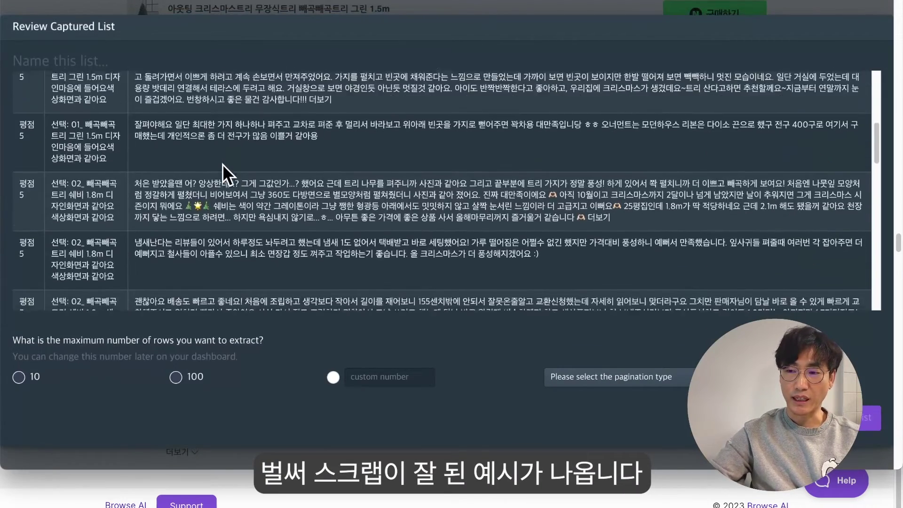
scroll(222, 165, "up", 15)
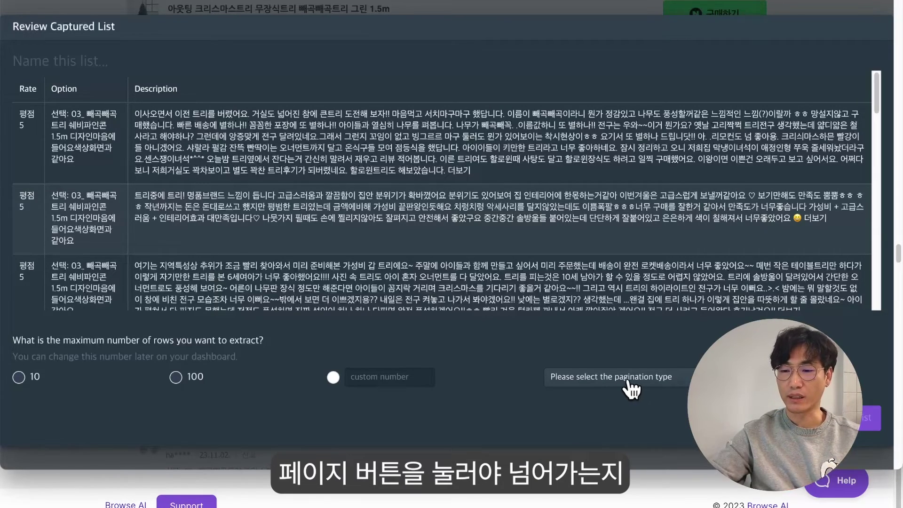
left_click(628, 381)
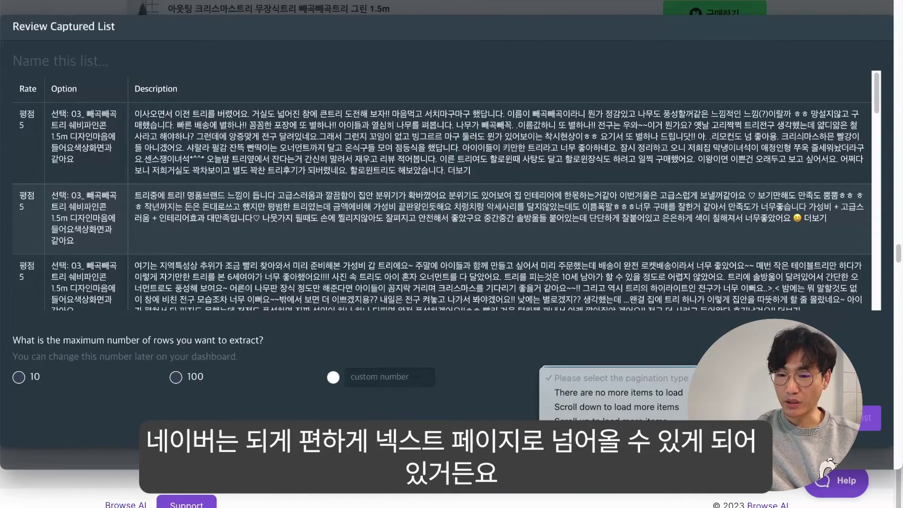
left_click(613, 491)
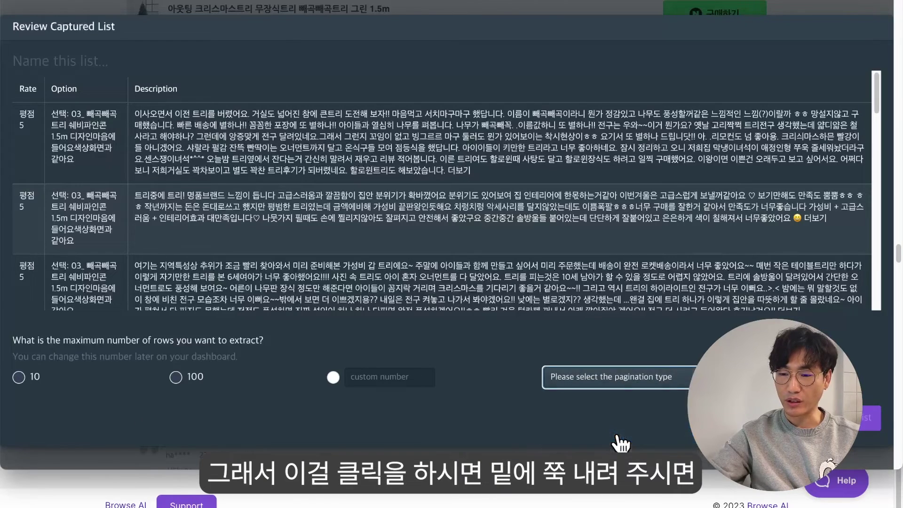
scroll(619, 431, "down", 10)
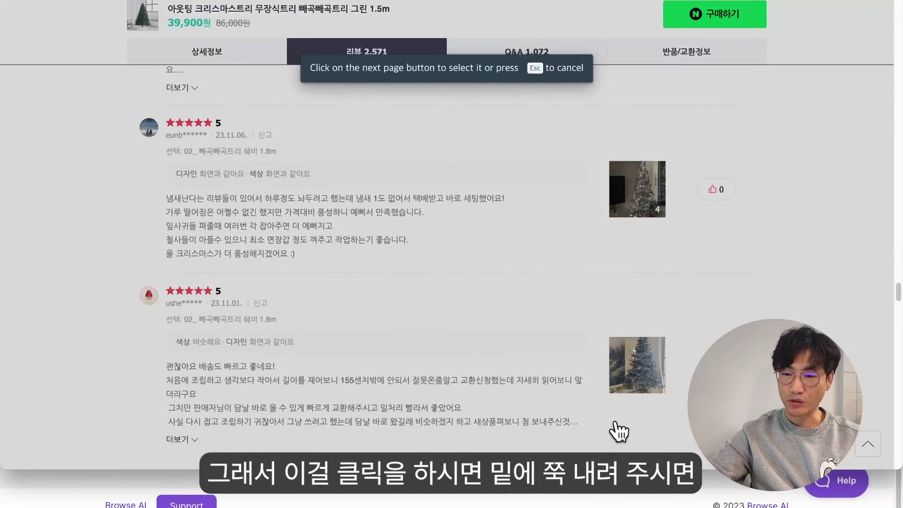
scroll(619, 430, "down", 1)
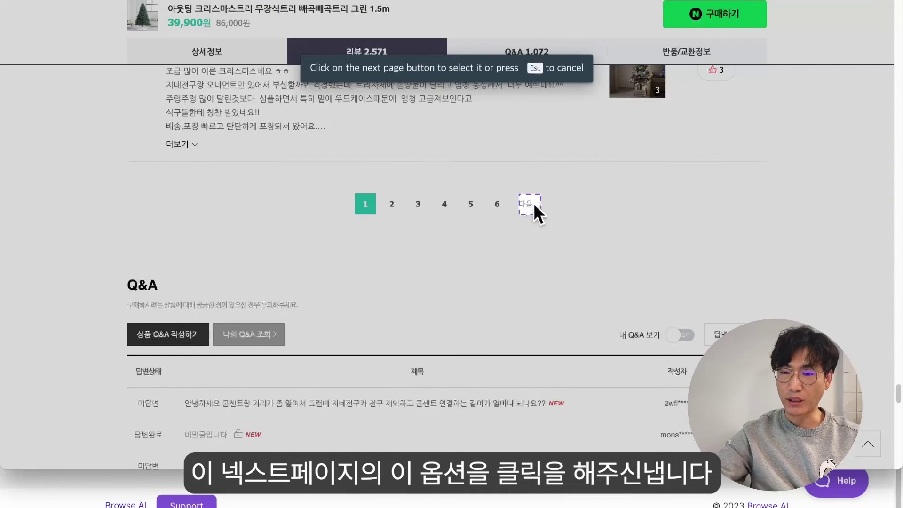
left_click(534, 207)
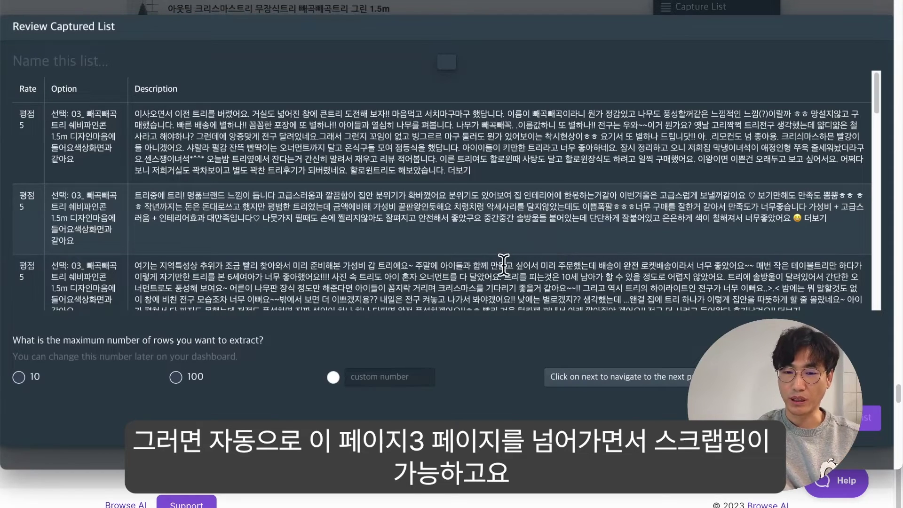
left_click(18, 377)
left_click(172, 379)
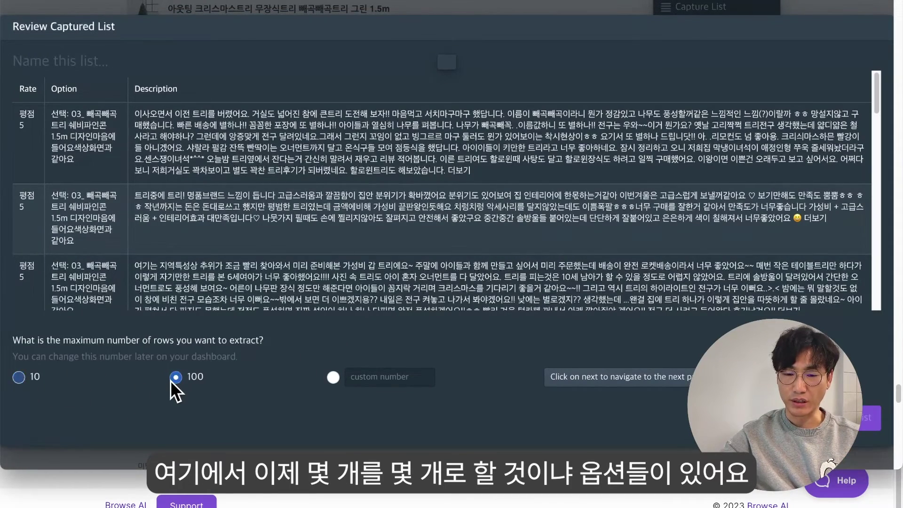
left_click(365, 376)
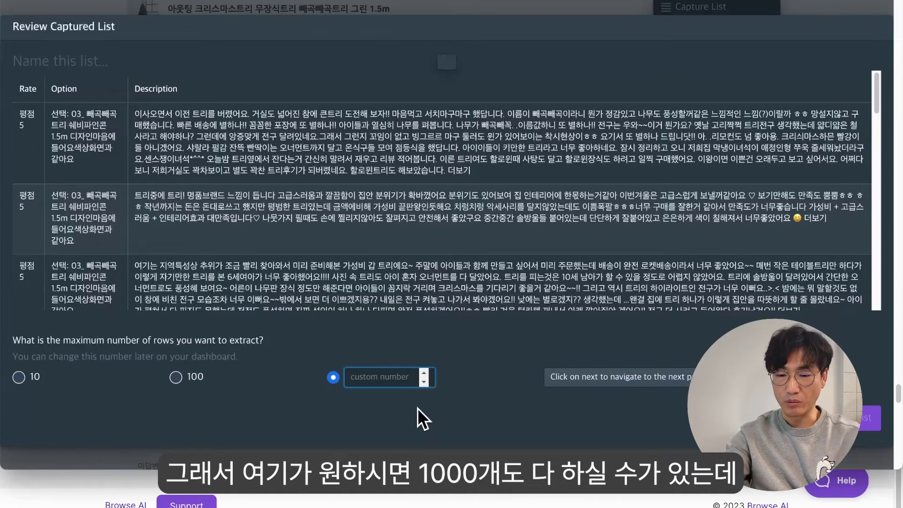
type("1000")
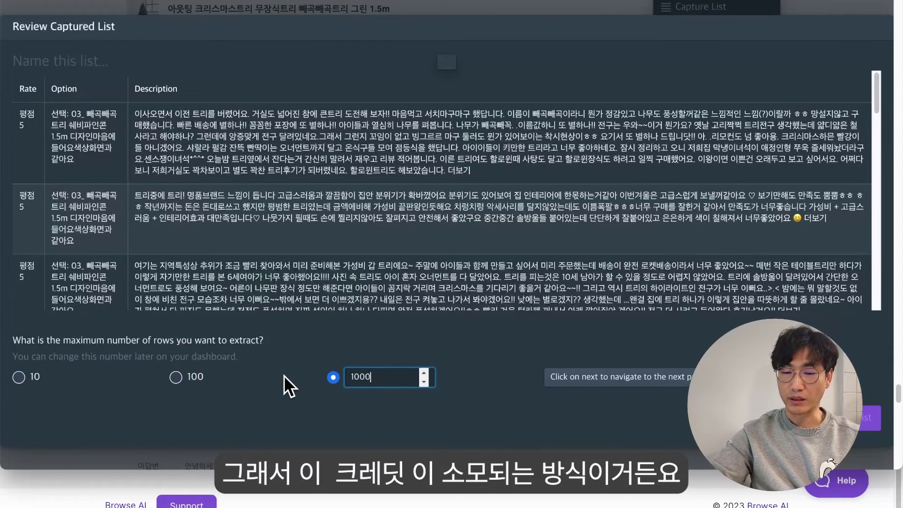
Step: Set the maximum number of rows to extract to 100 and name the list 크리스마스트리 후기 리뷰
left_click(193, 378)
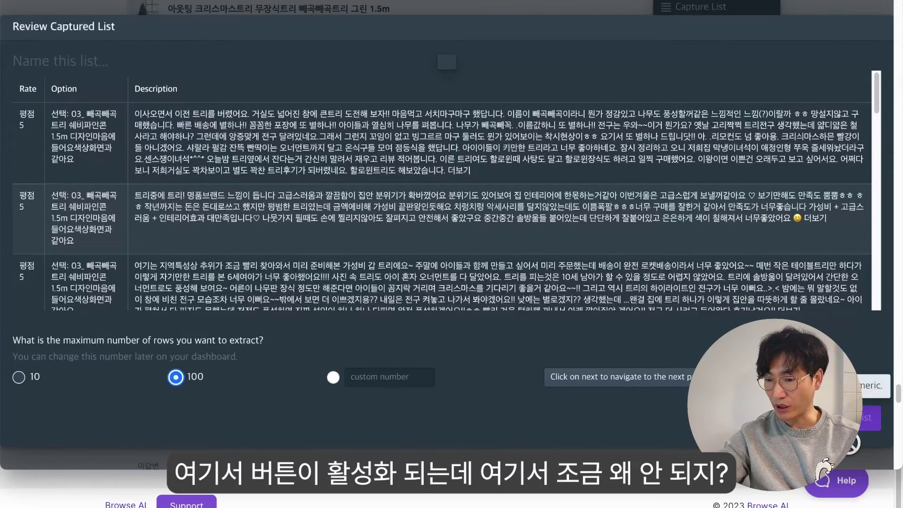
left_click(53, 61)
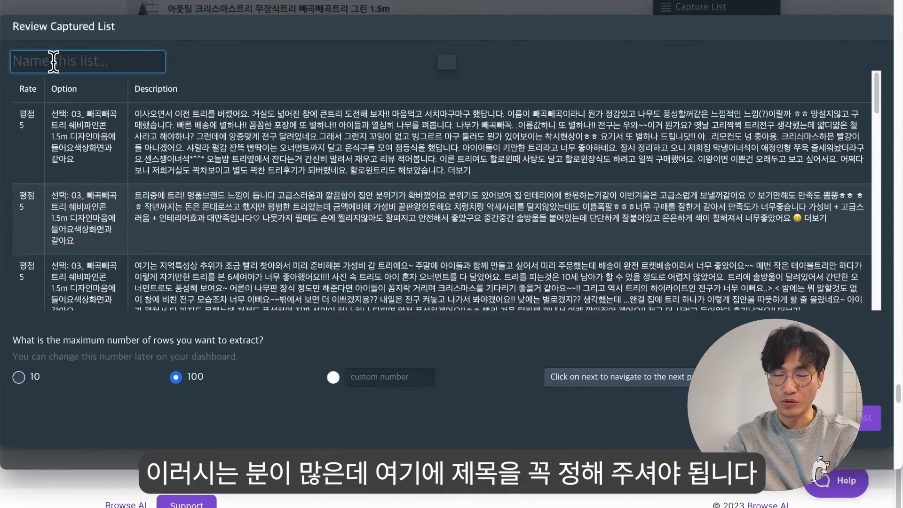
type("크리스마스트리")
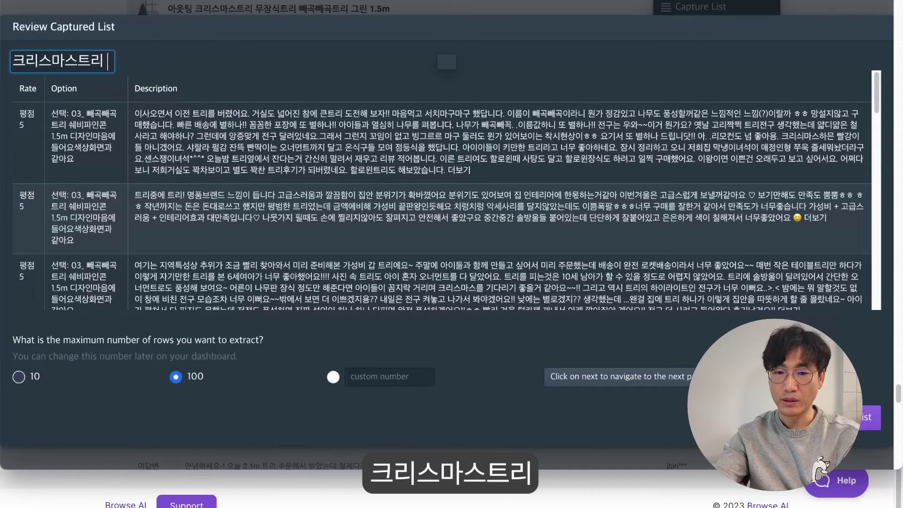
type(" 후기 리뷰")
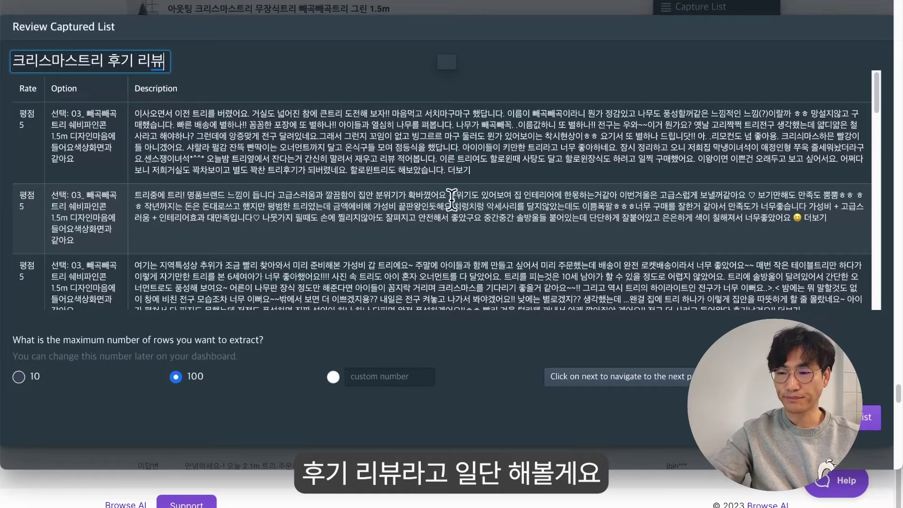
Step: Capture the reviewed list and finish the recording, keeping the suggested robot name
left_click(867, 418)
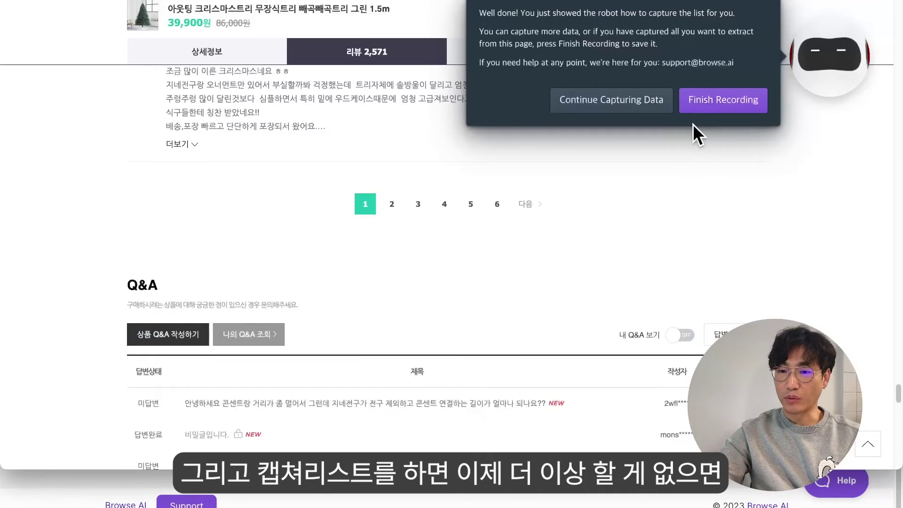
left_click(717, 99)
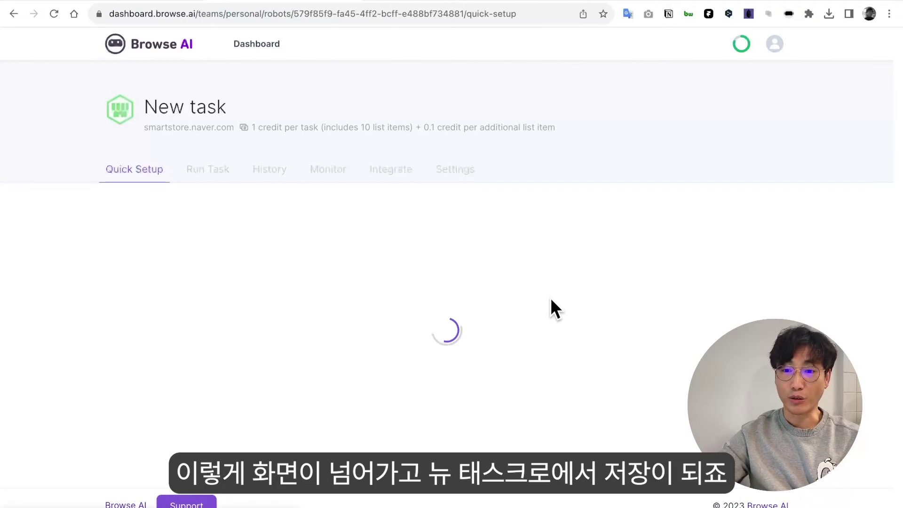
key("Return")
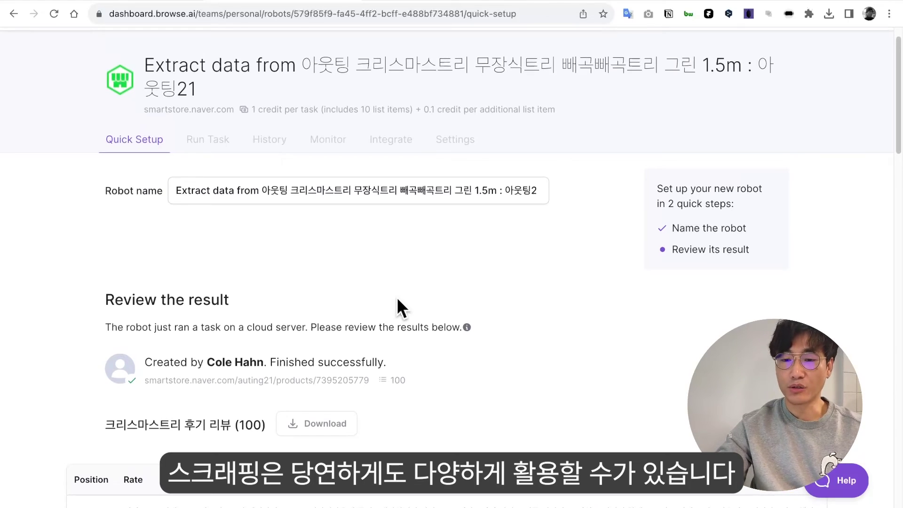
Step: Expand the extracted review table to all 100 items and examine the ratings, options and descriptions through to the last row
scroll(397, 307, "down", 3)
scroll(397, 300, "down", 6)
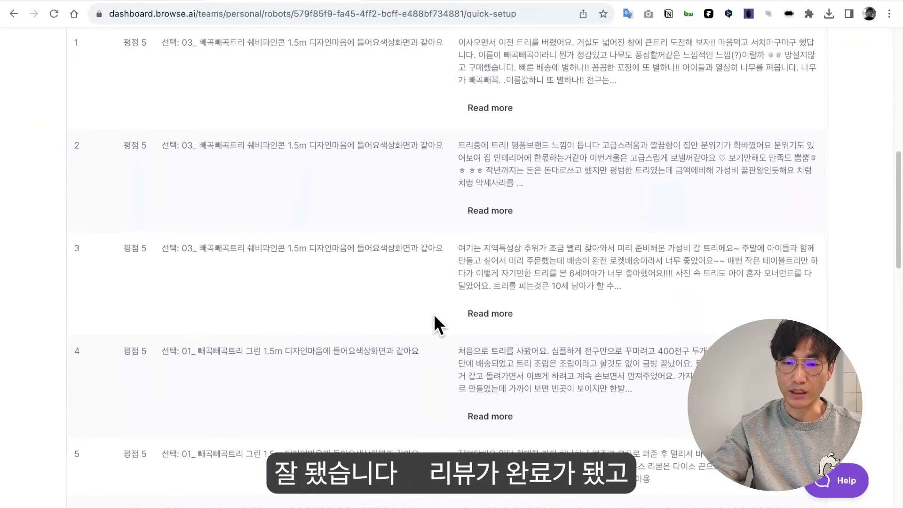
scroll(434, 314, "down", 7)
scroll(433, 314, "down", 6)
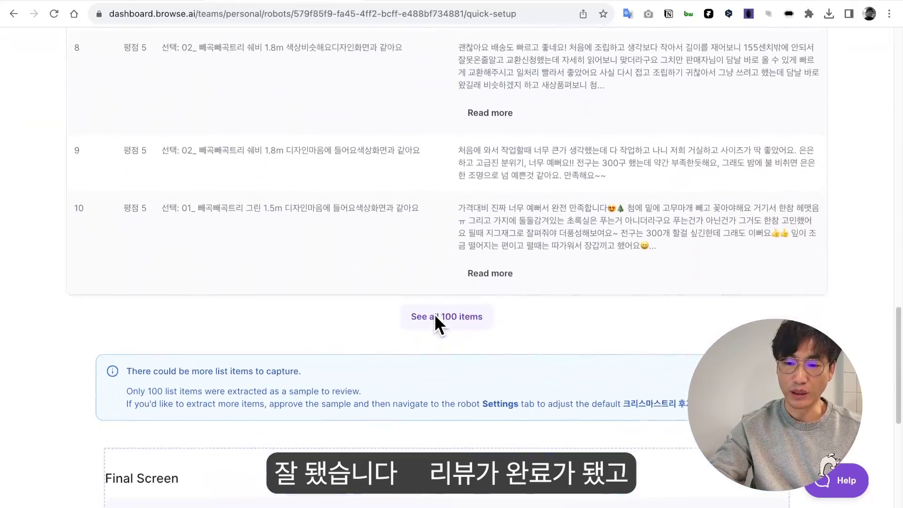
left_click(433, 314)
scroll(439, 208, "down", 12)
scroll(440, 209, "down", 20)
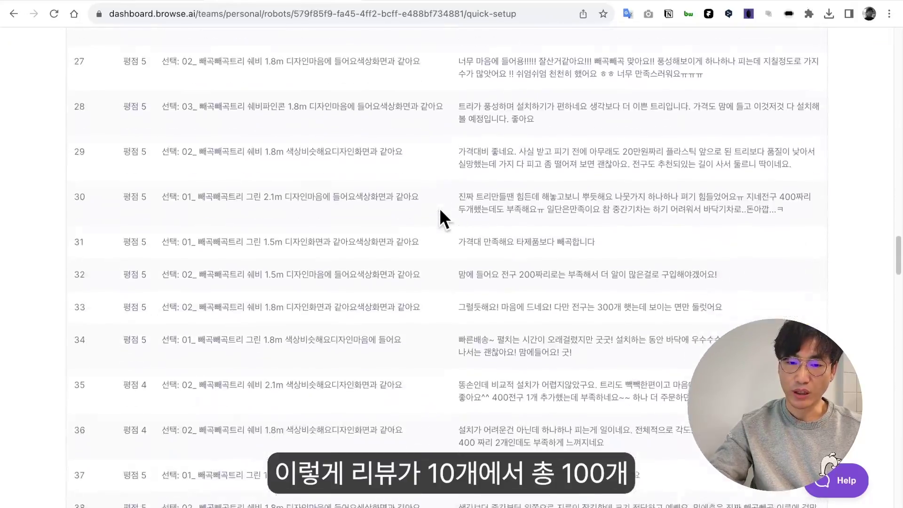
scroll(440, 217, "down", 20)
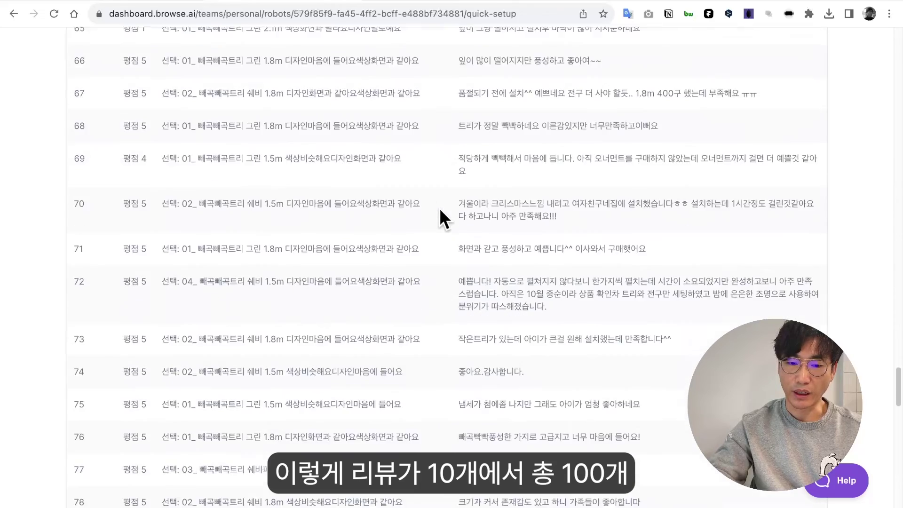
scroll(440, 210, "down", 2)
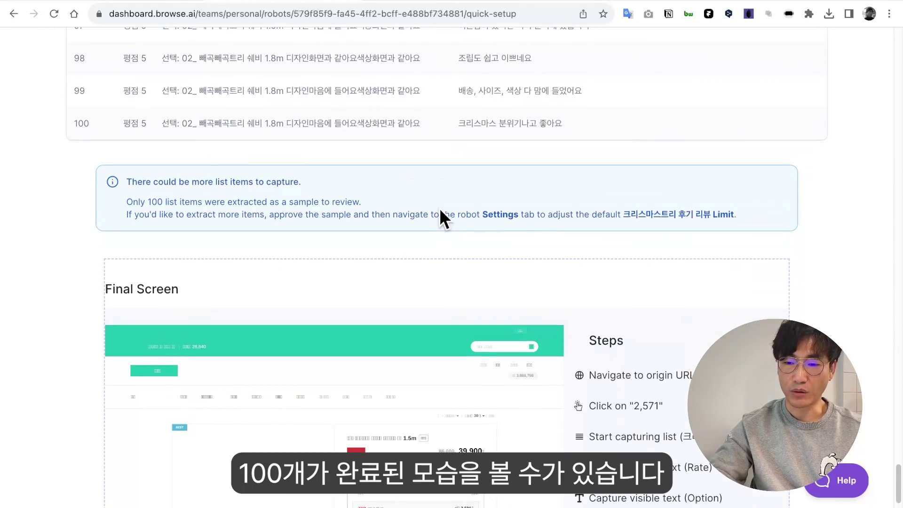
scroll(439, 208, "down", 2)
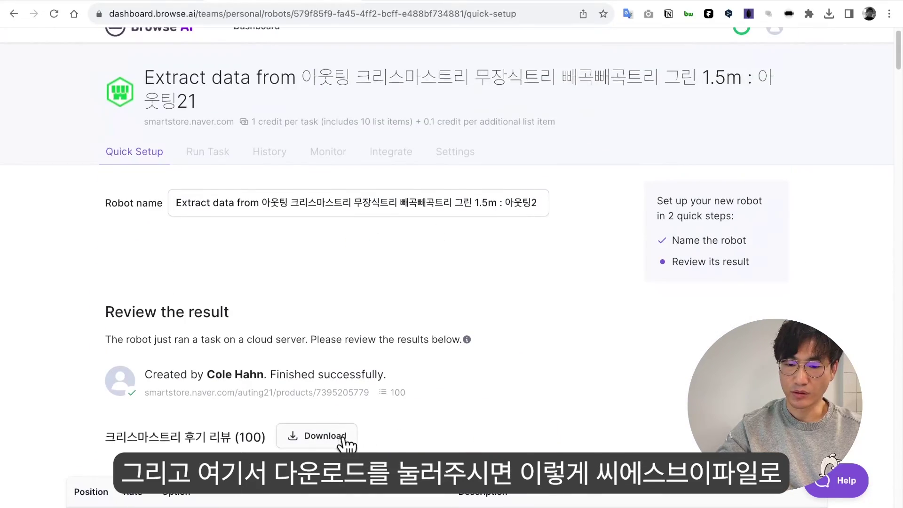
Step: Download the extracted reviews as a CSV file named 크리스마스트리리뷰.csv in the 다운로드 folder
left_click(338, 441)
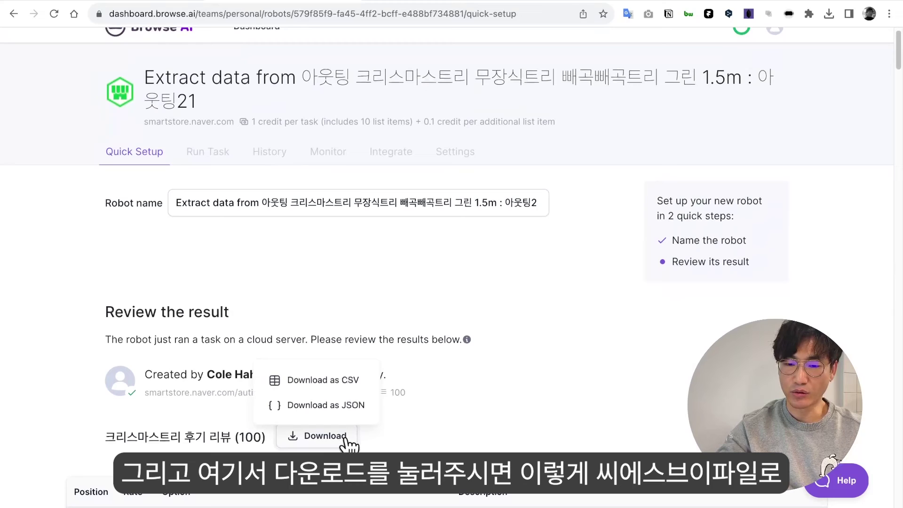
left_click(330, 384)
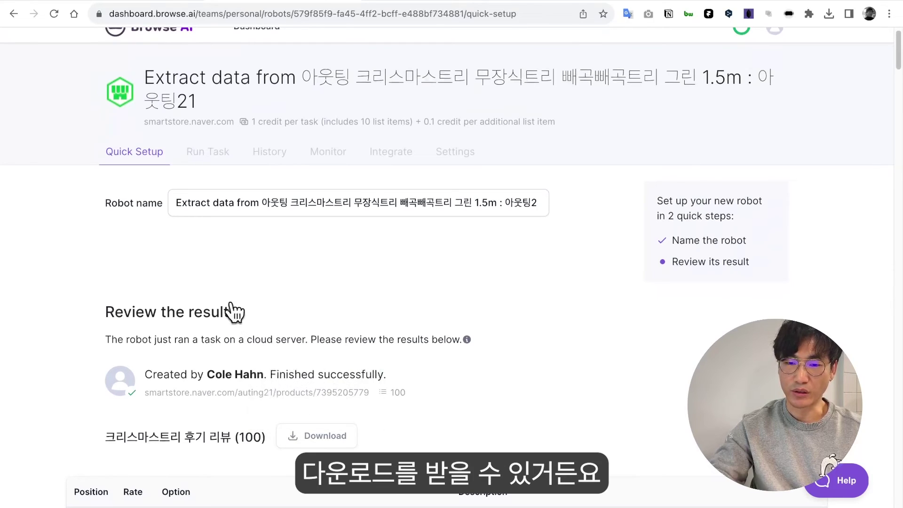
type("크리스마스트리리뷰")
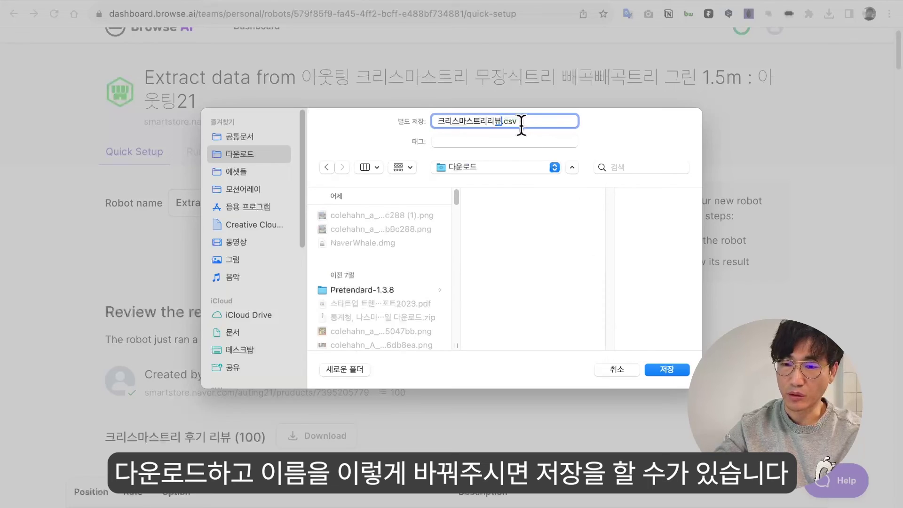
left_click(677, 366)
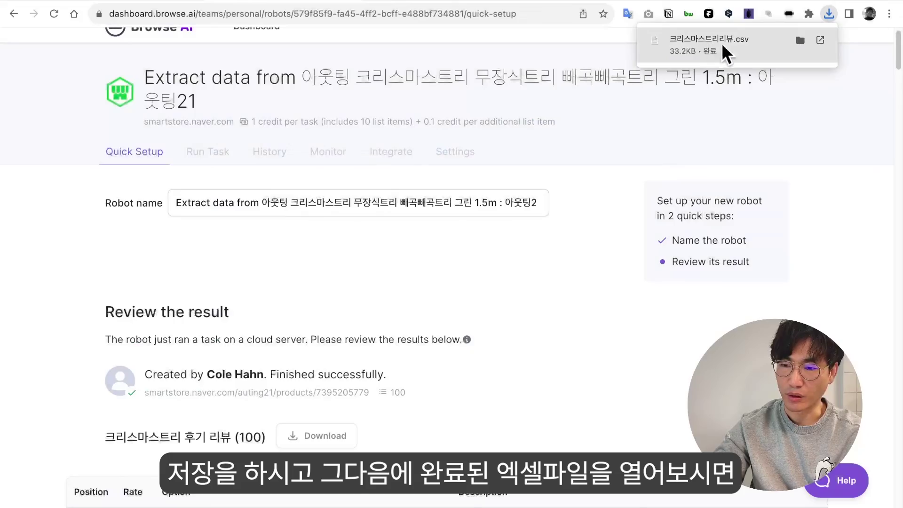
Step: Open the downloaded 크리스마스트리리뷰.csv in the spreadsheet app and look through the scraped review rows
left_click(709, 44)
scroll(513, 211, "down", 20)
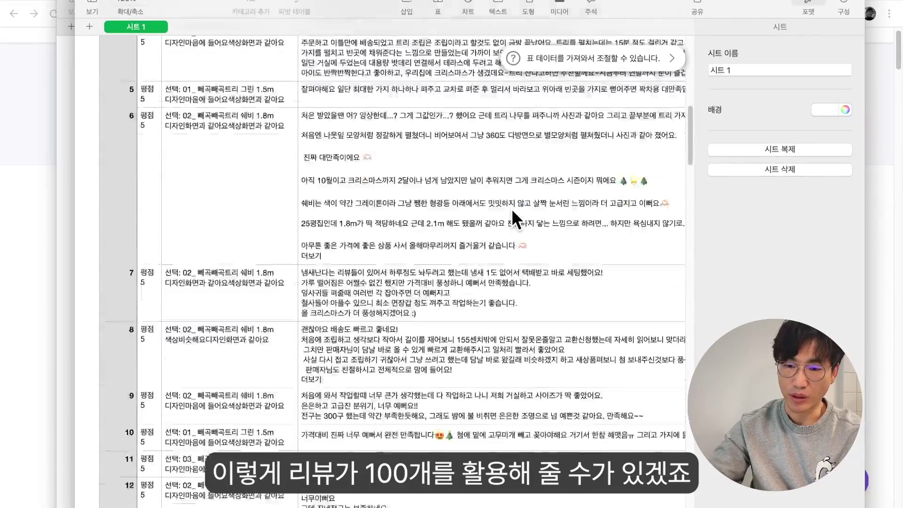
scroll(512, 214, "down", 20)
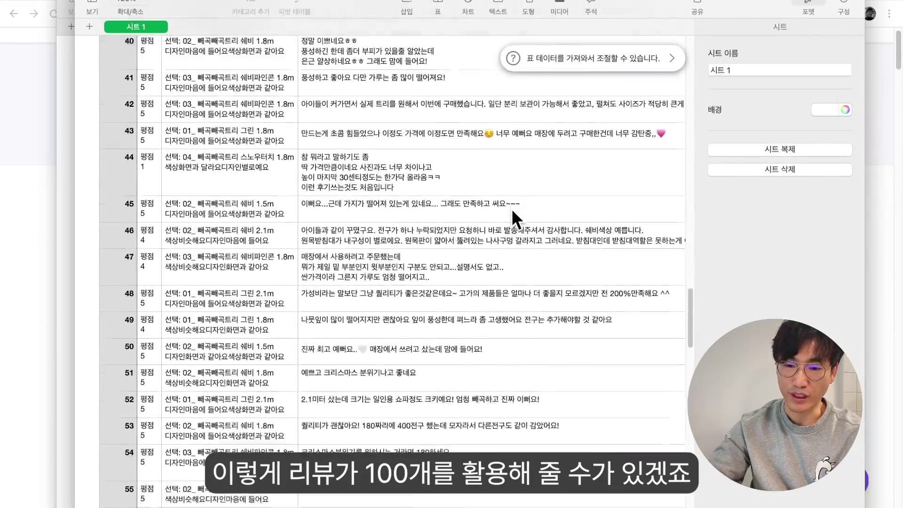
scroll(512, 212, "up", 20)
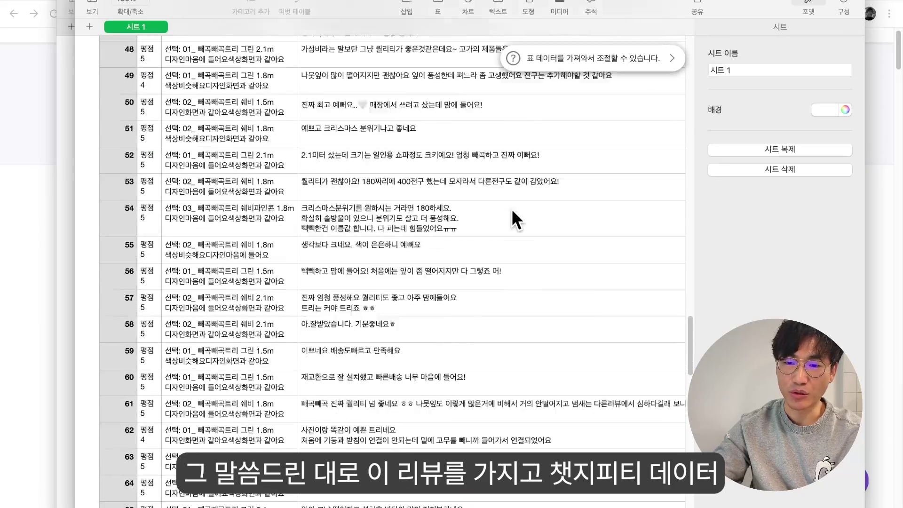
scroll(512, 217, "up", 15)
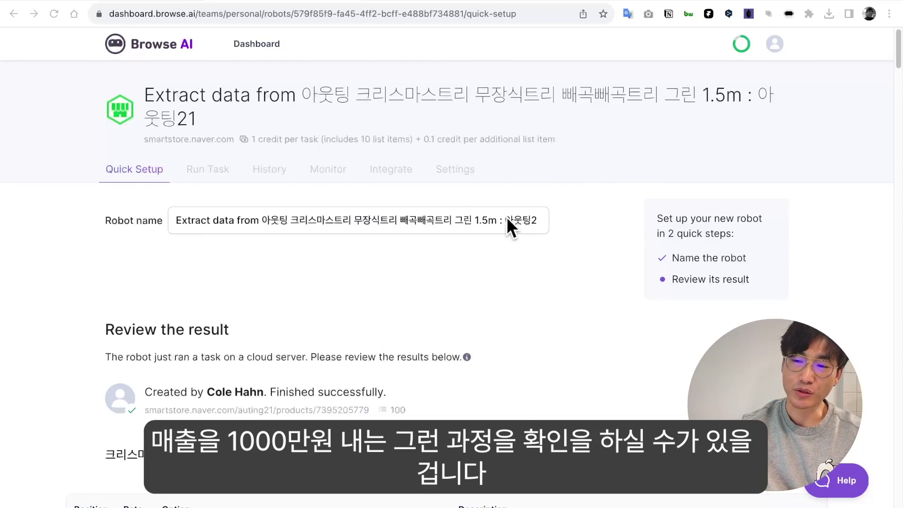
scroll(506, 216, "down", 1)
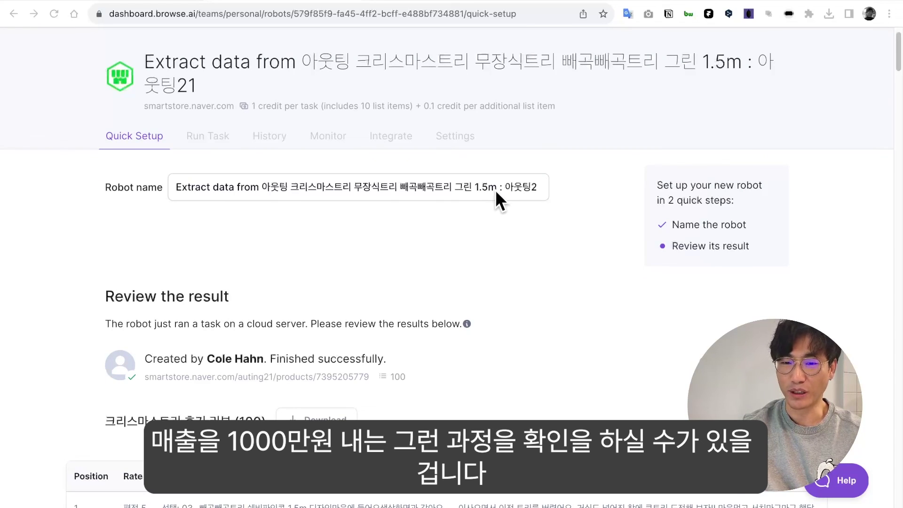
scroll(495, 185, "down", 3)
scroll(494, 185, "up", 5)
scroll(495, 195, "down", 1)
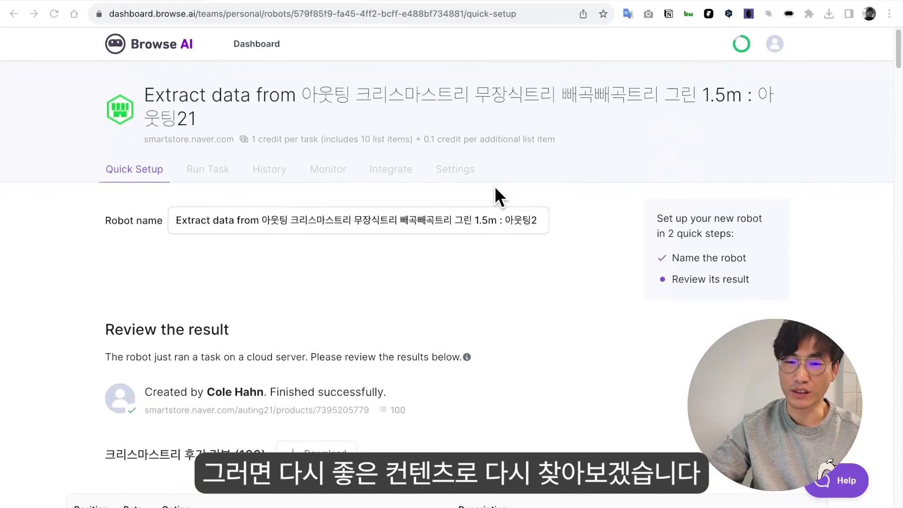
mouse_move(534, 500)
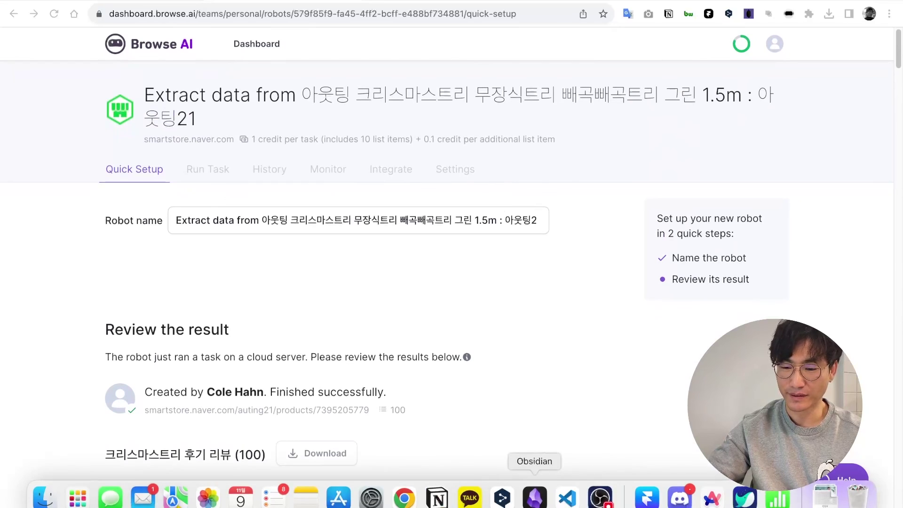